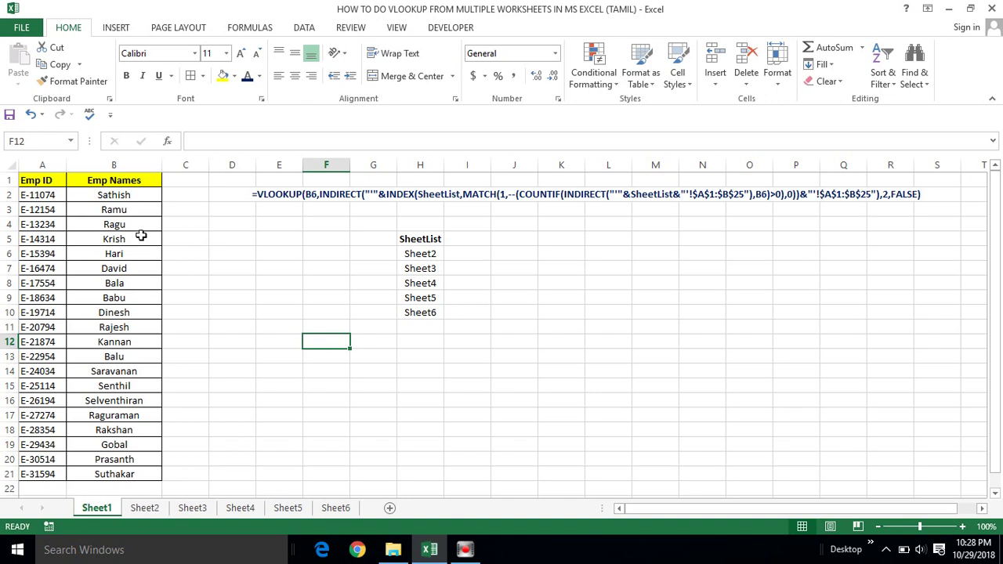
# Inspect the lookup formulas in B2 and B6 and select columns A and B
pyautogui.click(126, 195)
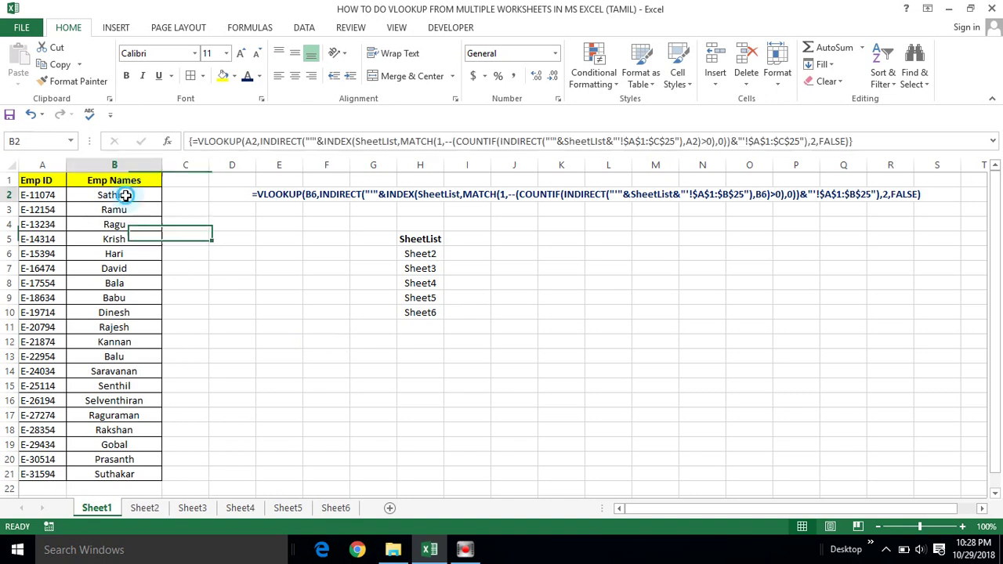
pyautogui.click(32, 180)
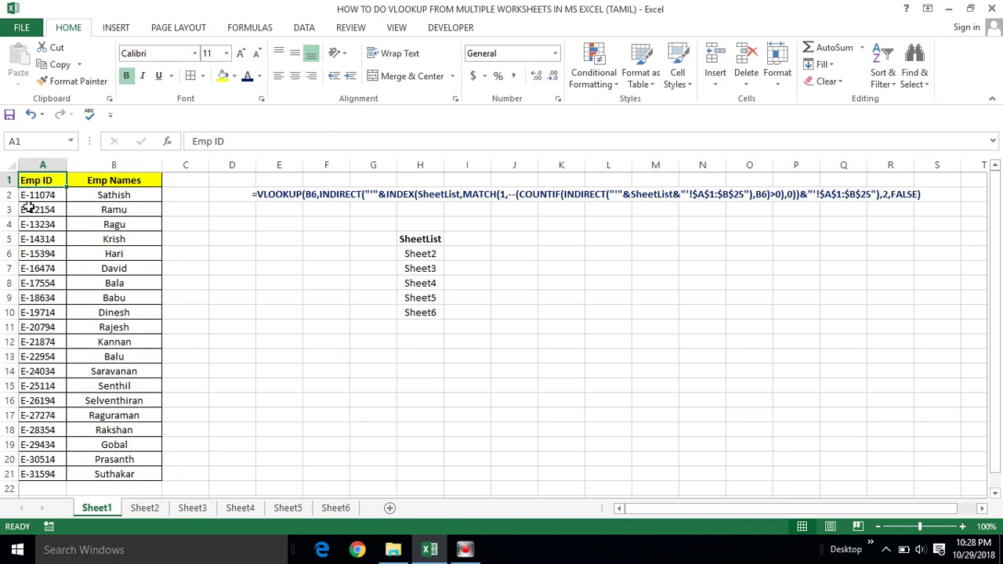
pyautogui.click(45, 163)
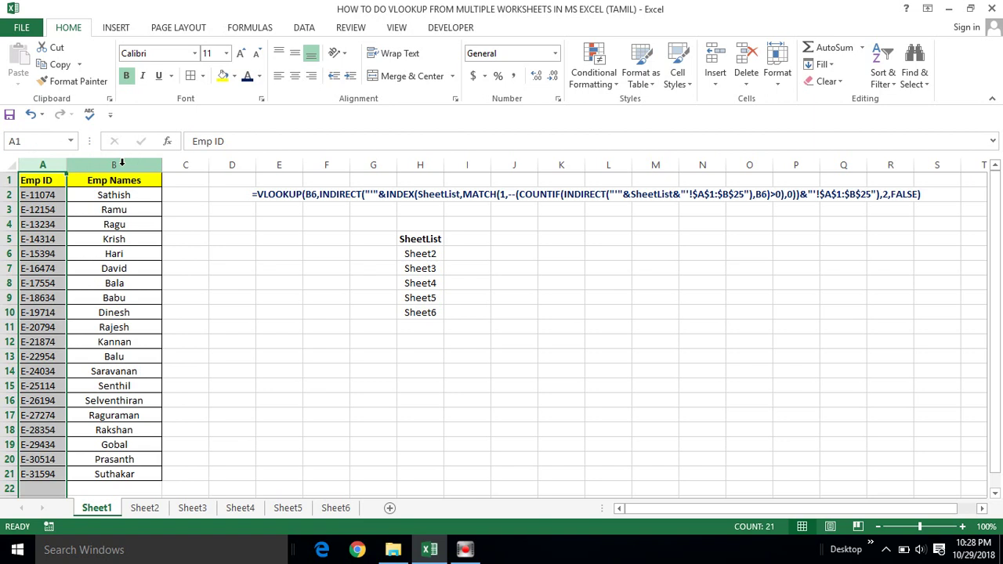
pyautogui.click(122, 162)
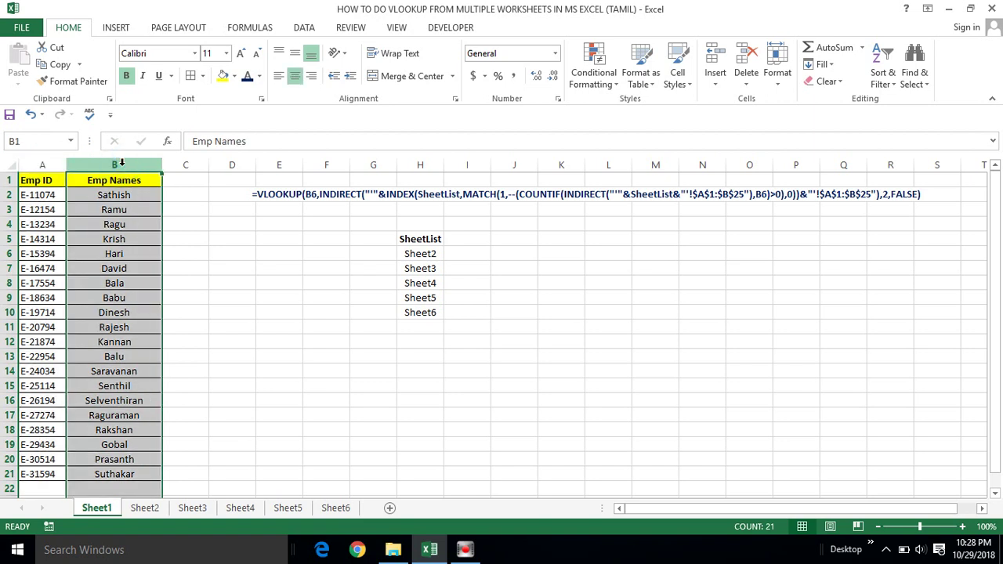
pyautogui.click(123, 193)
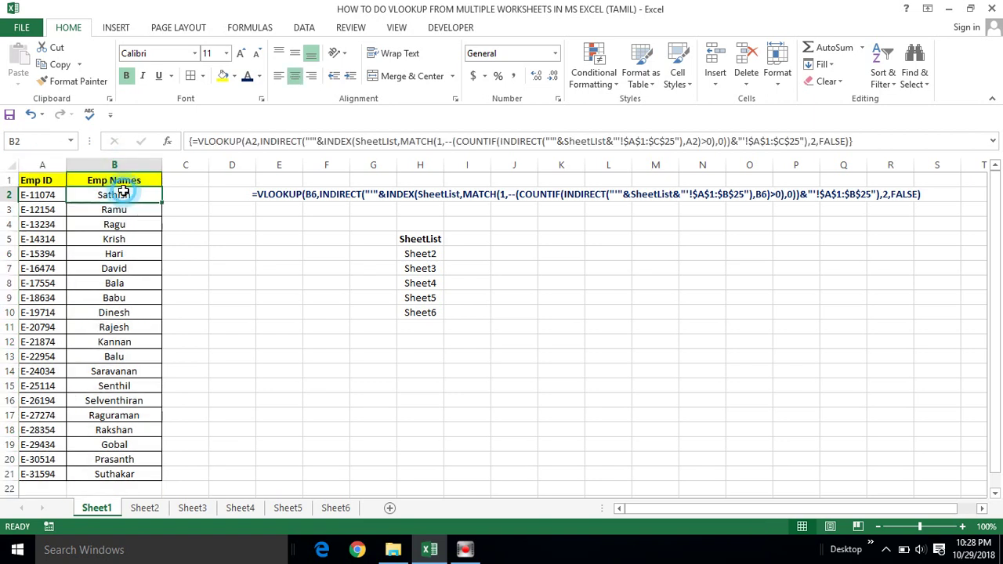
pyautogui.click(110, 257)
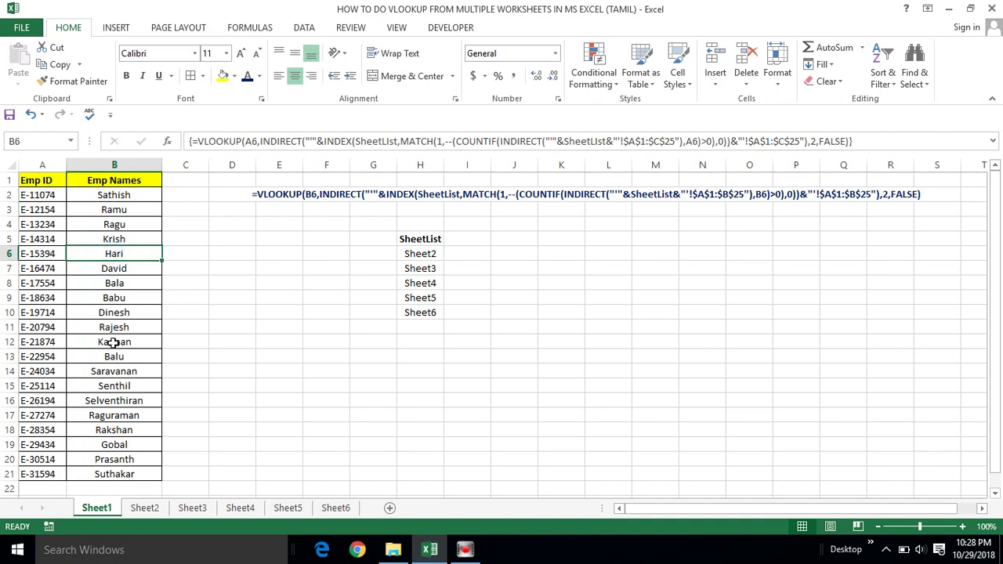
pyautogui.click(120, 196)
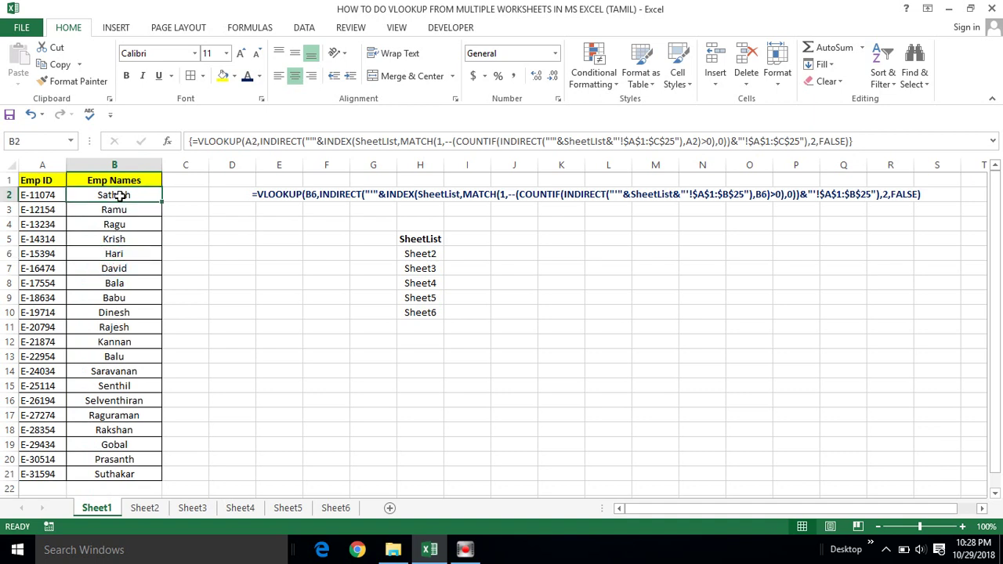
# Recommit B2's lookup formula as an array formula, then view Sheet2 and Sheet3
pyautogui.moveTo(192, 141); pyautogui.dragTo(426, 141)
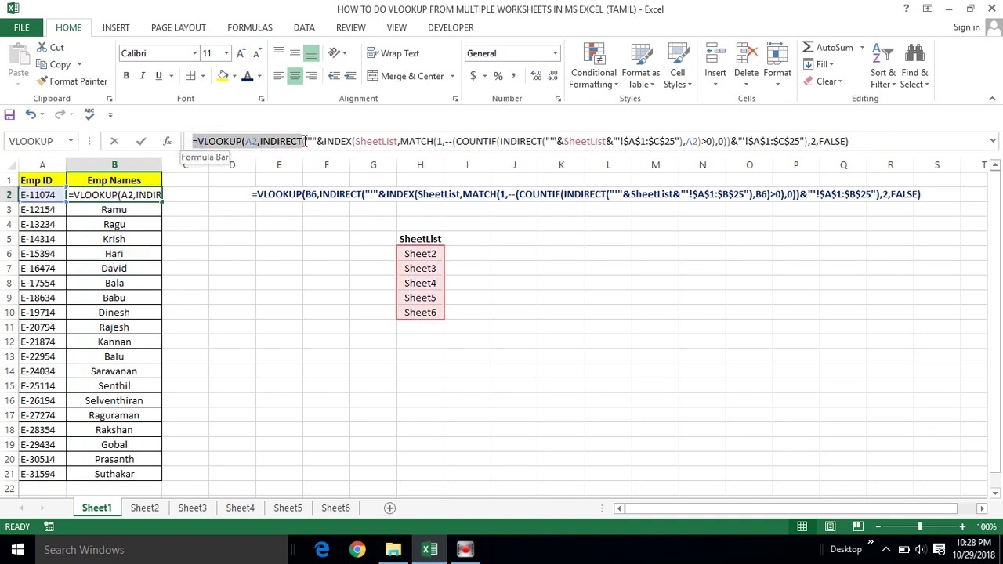
pyautogui.hotkey('ctrl', 'shift', 'Return')
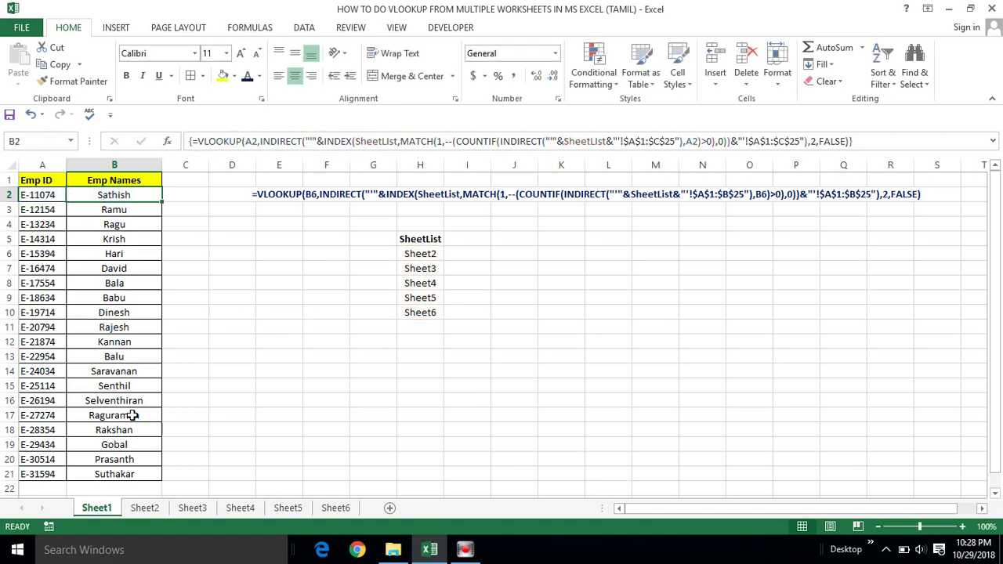
pyautogui.click(144, 508)
pyautogui.click(189, 509)
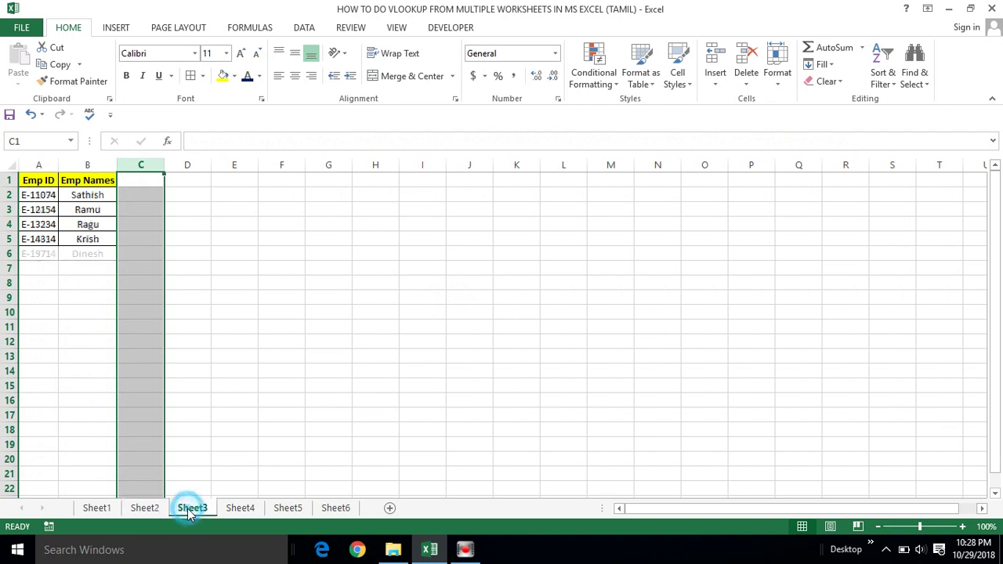
# Browse the employee tables on Sheet4, Sheet5, Sheet6 and Sheet2, then return to Sheet1
pyautogui.click(256, 510)
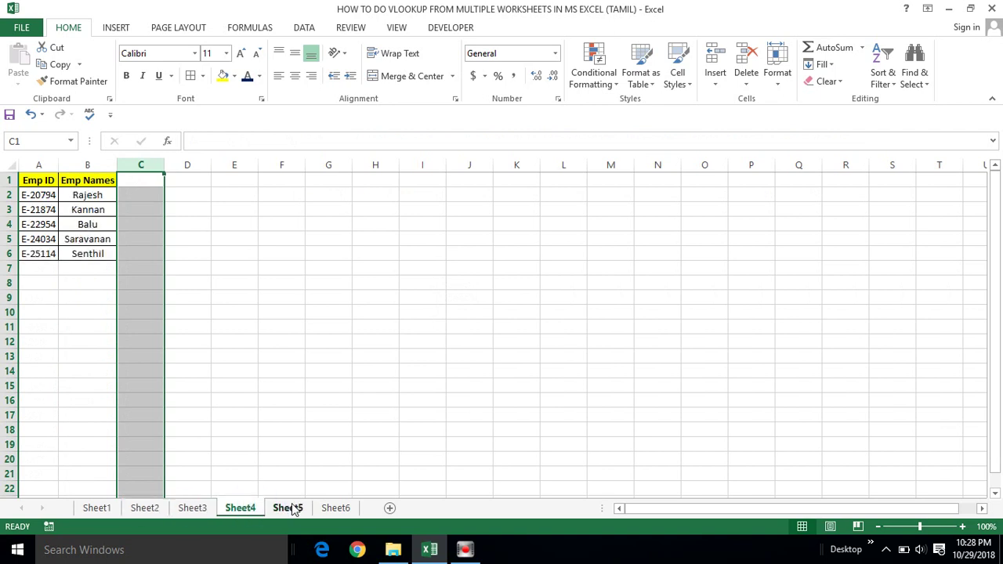
pyautogui.click(290, 509)
pyautogui.click(336, 509)
pyautogui.click(145, 508)
pyautogui.click(74, 388)
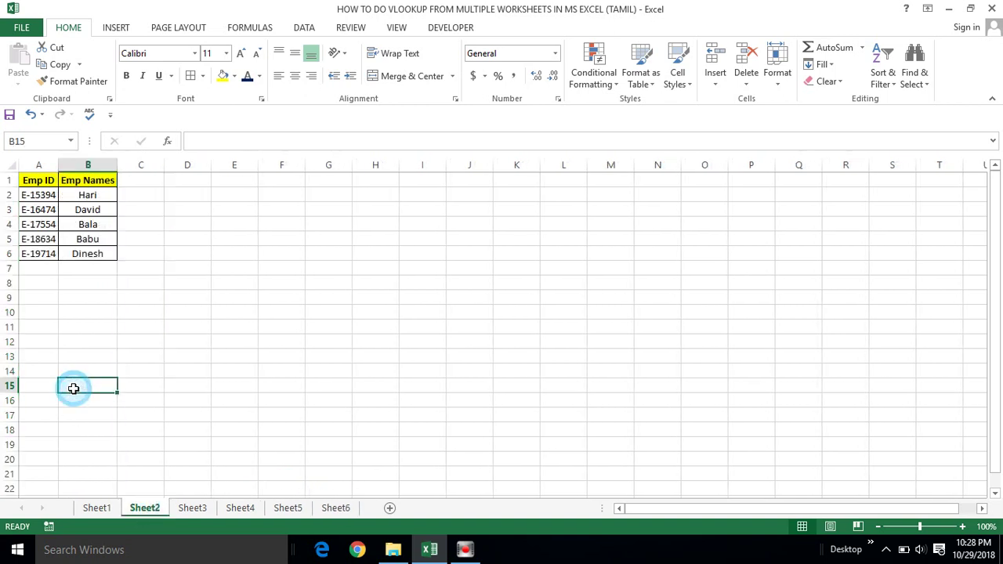
pyautogui.click(64, 303)
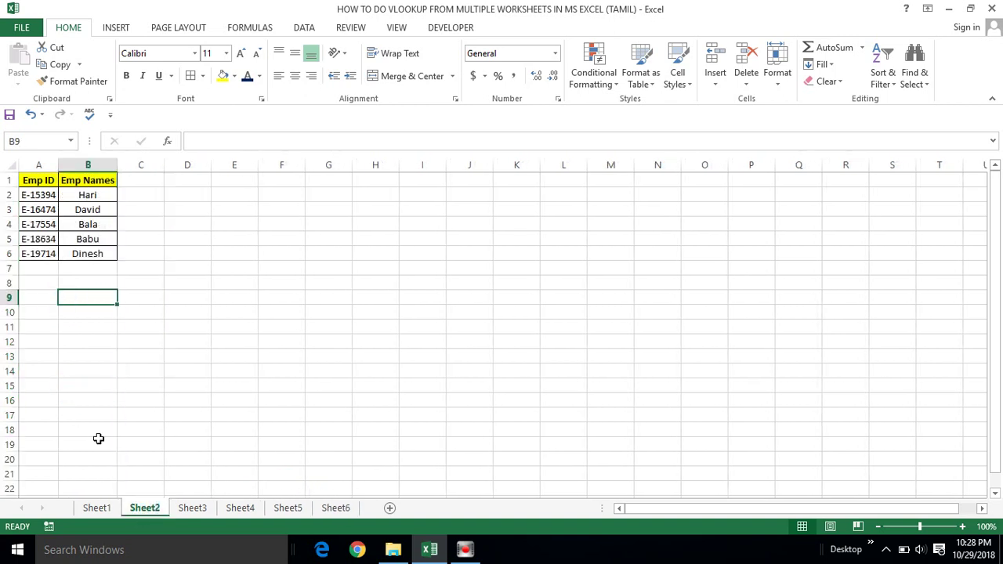
pyautogui.click(97, 508)
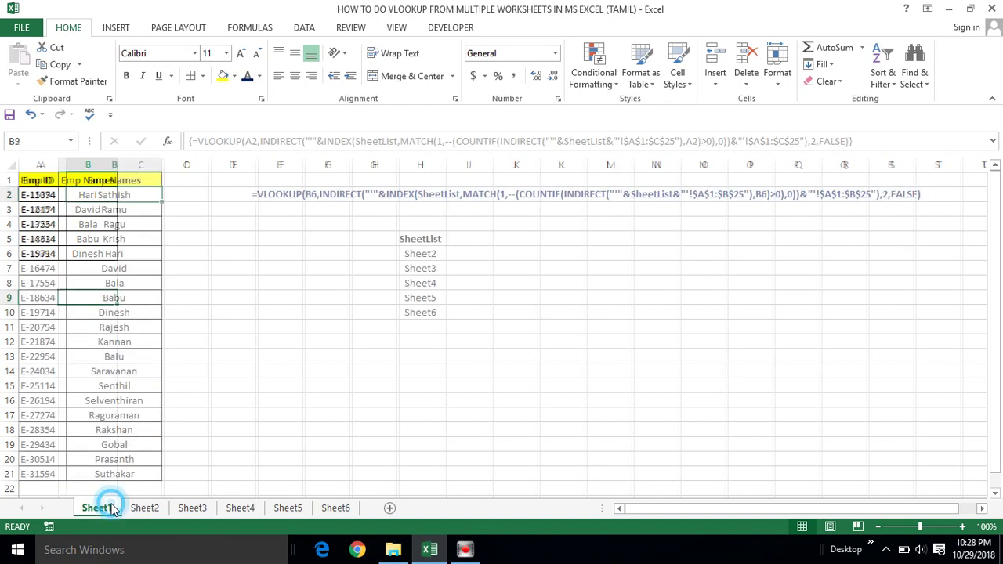
pyautogui.click(197, 323)
# Compare Sheet2's Emp IDs in A2:A6, such as E-15394, with Sheet1's first Emp IDs
pyautogui.click(111, 194)
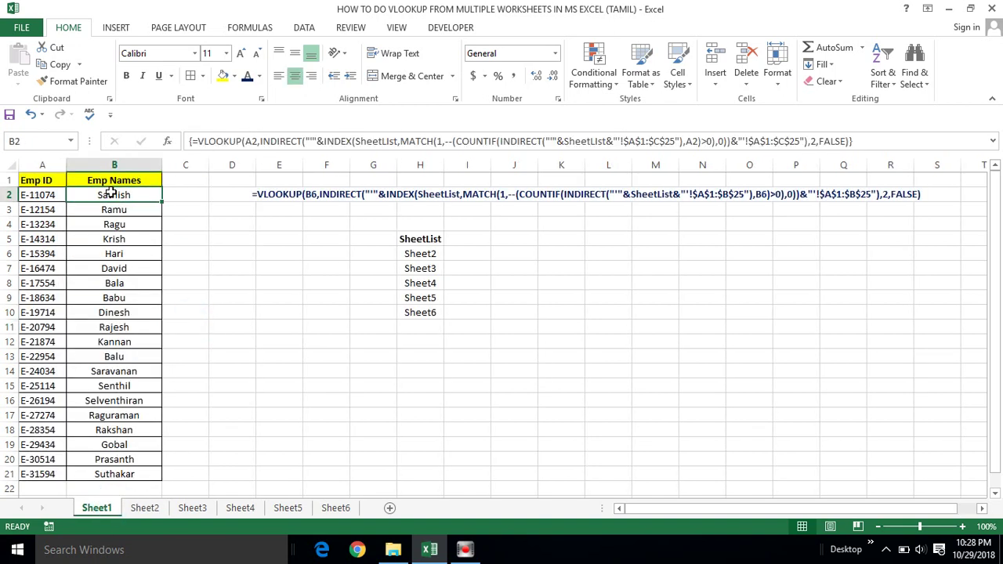
pyautogui.click(145, 508)
pyautogui.moveTo(47, 192); pyautogui.dragTo(52, 254)
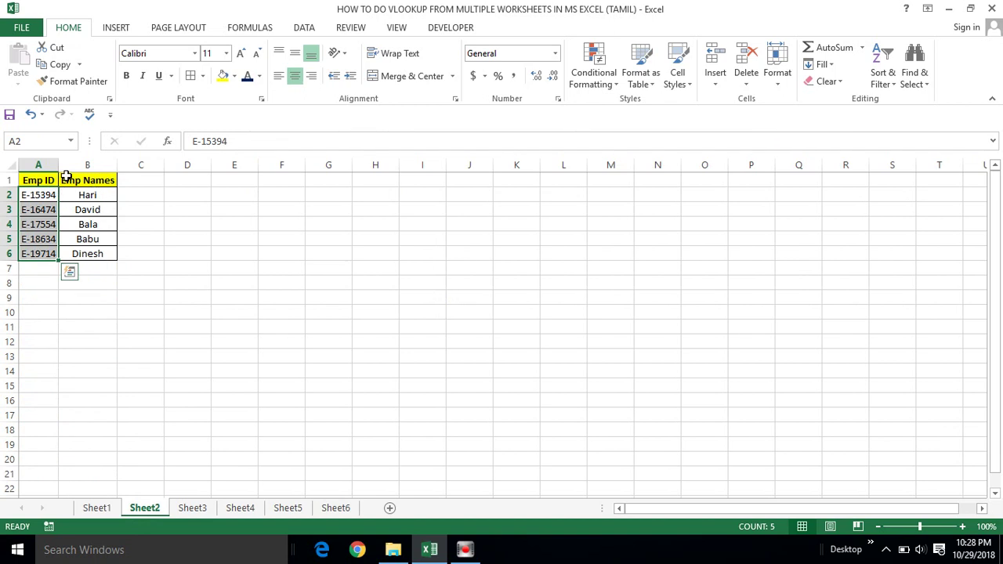
pyautogui.click(47, 237)
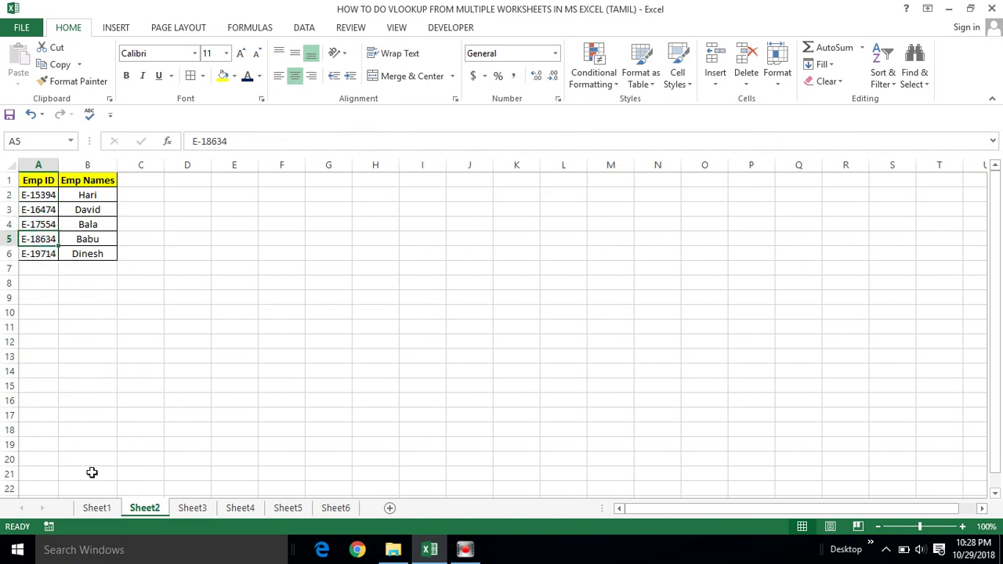
pyautogui.click(94, 508)
pyautogui.moveTo(43, 196)
pyautogui.mouseDown()
pyautogui.moveTo(52, 244)
pyautogui.moveTo(106, 249)
pyautogui.mouseUp()
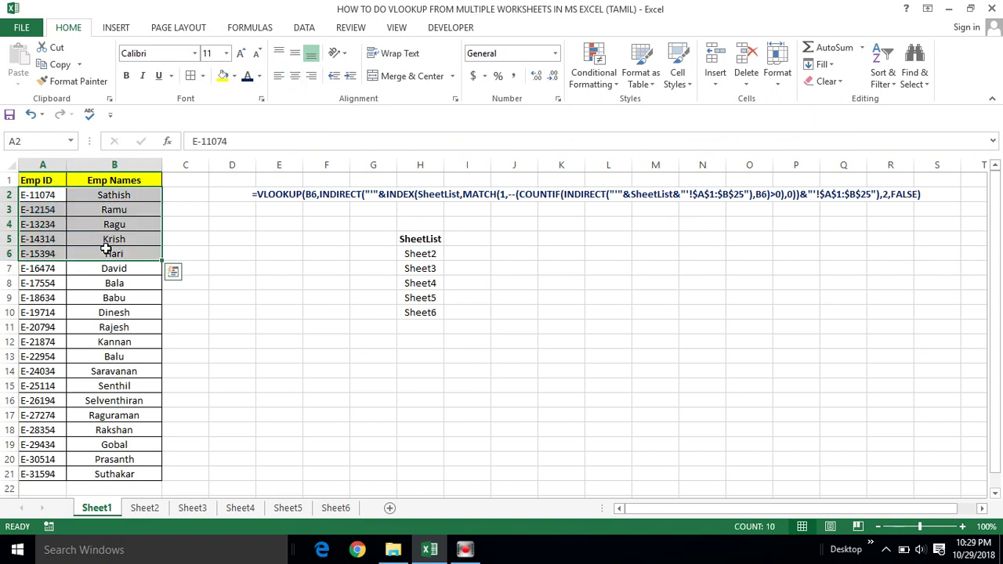
pyautogui.click(138, 512)
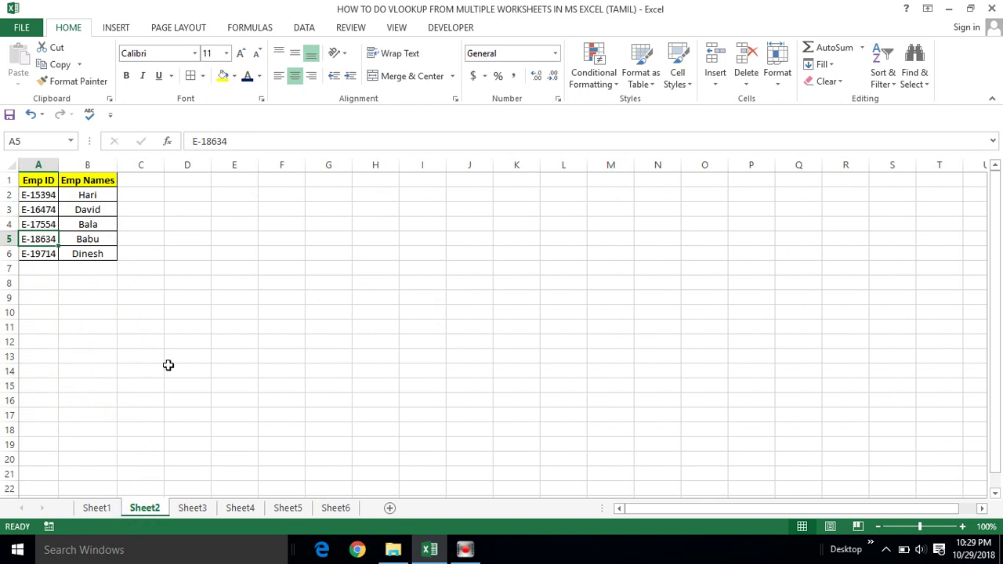
pyautogui.click(37, 194)
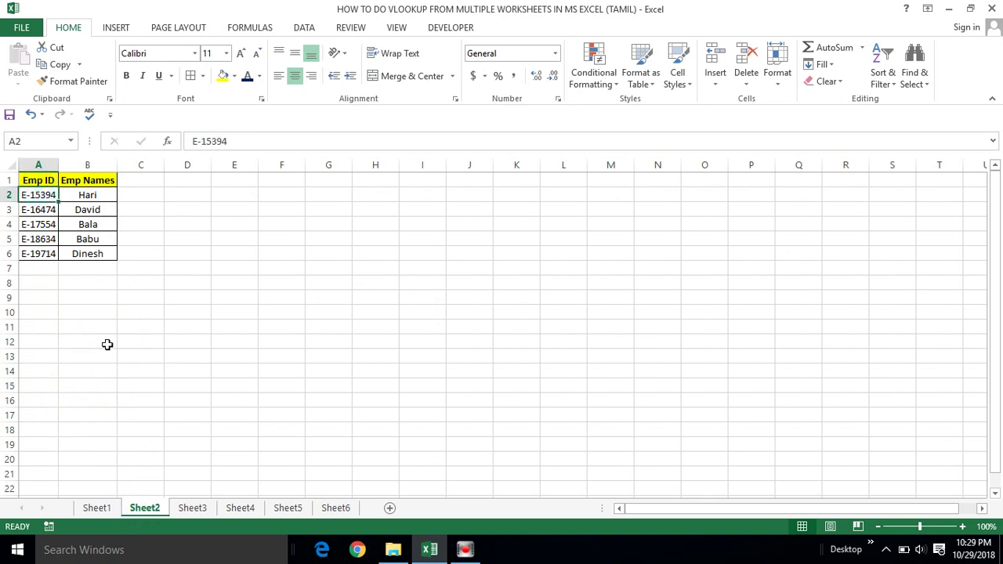
pyautogui.click(97, 510)
pyautogui.click(130, 182)
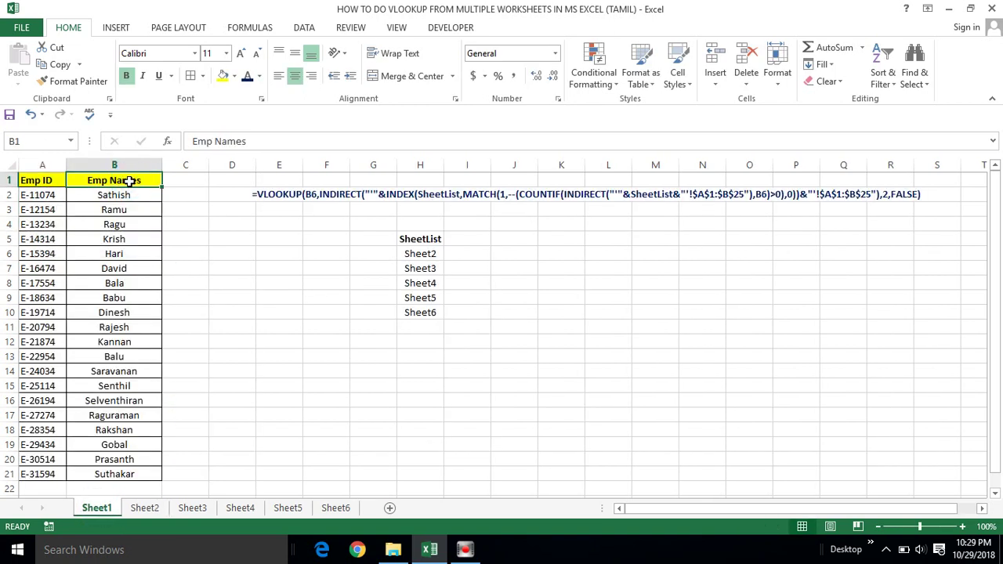
pyautogui.click(100, 206)
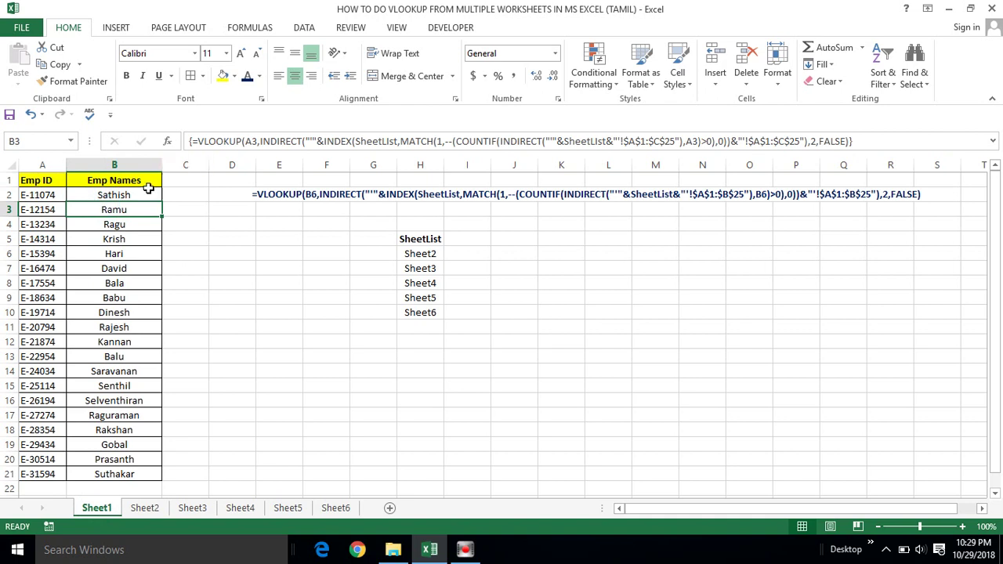
pyautogui.click(116, 194)
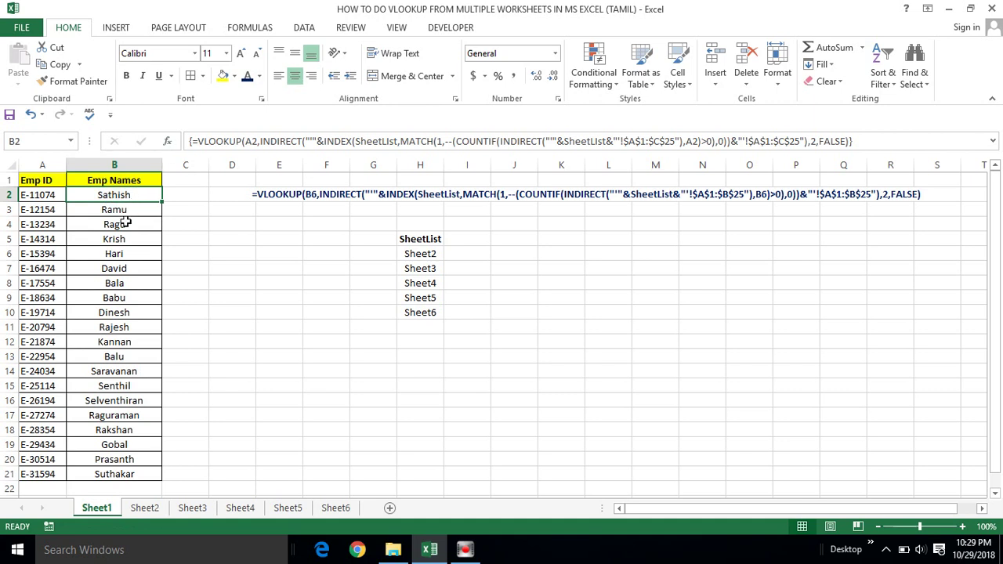
pyautogui.click(261, 194)
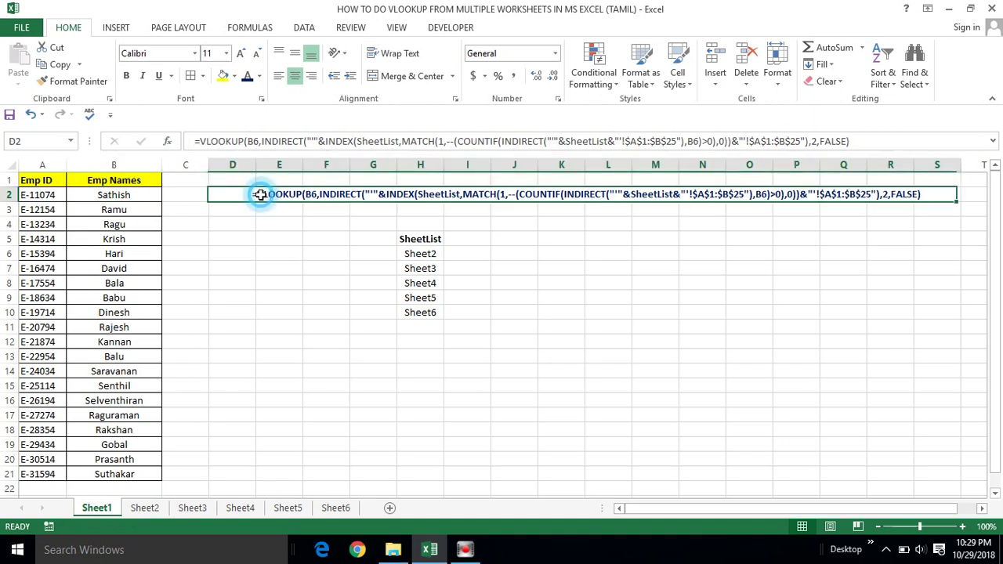
pyautogui.click(273, 222)
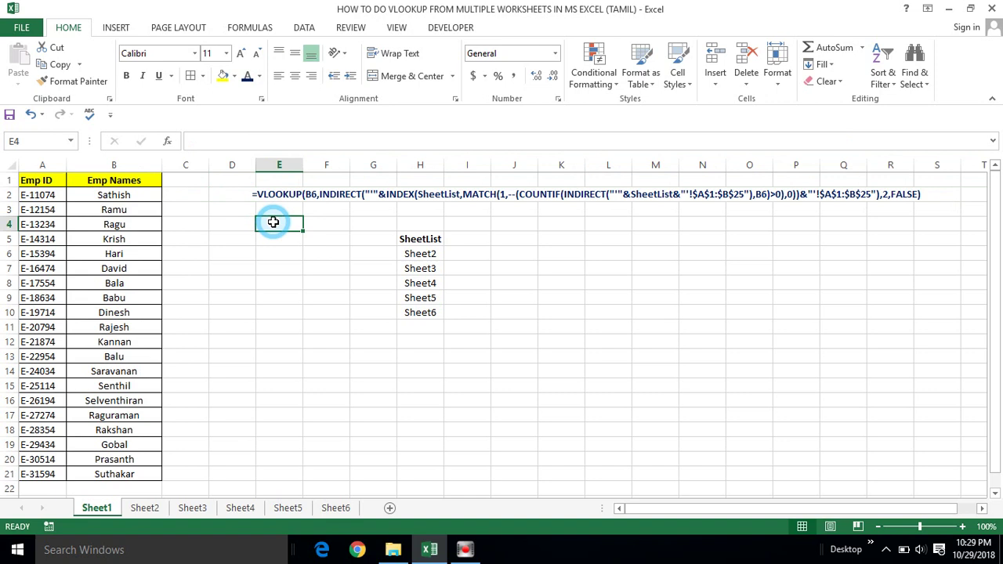
pyautogui.click(416, 237)
pyautogui.click(264, 194)
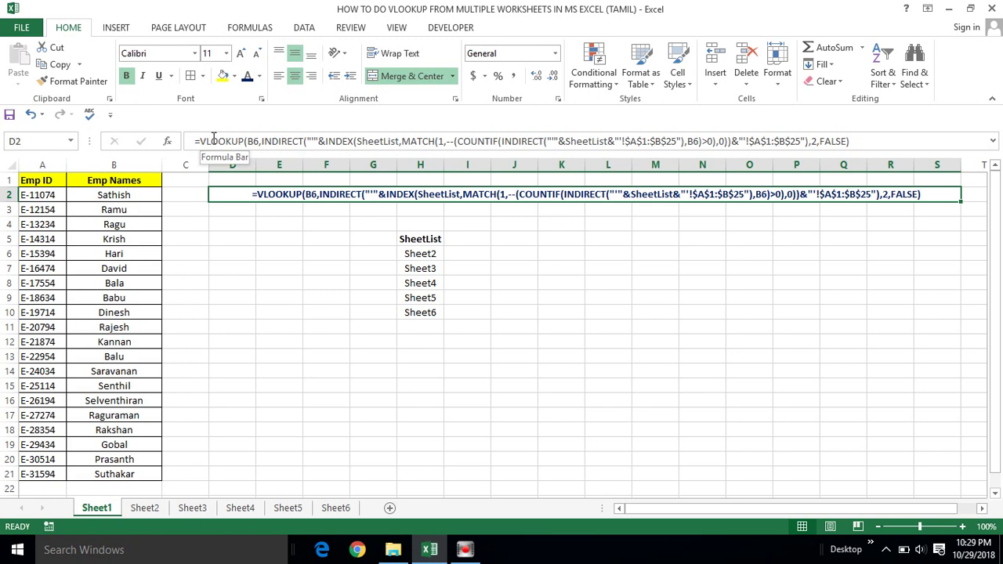
pyautogui.click(418, 239)
pyautogui.moveTo(418, 239); pyautogui.dragTo(419, 310)
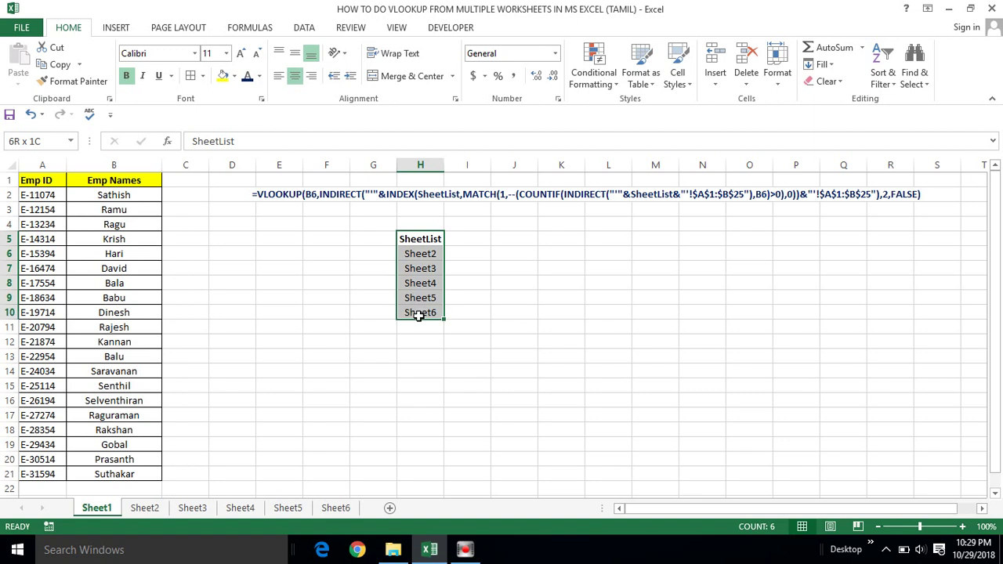
# Select the sheet names in column H and jump to the SheetList named range
pyautogui.moveTo(419, 314); pyautogui.dragTo(420, 314)
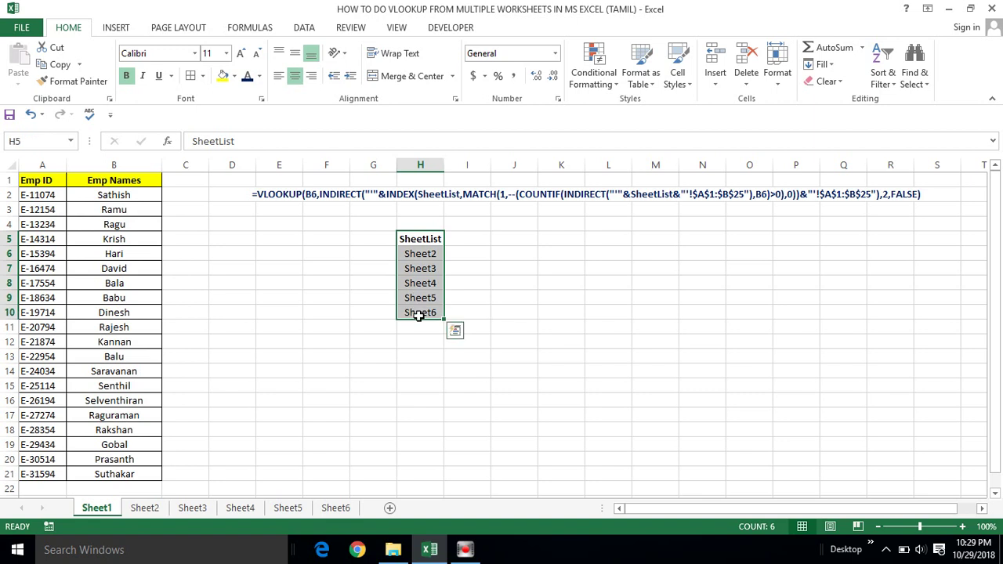
pyautogui.click(421, 241)
pyautogui.press('Down')
pyautogui.click(72, 141)
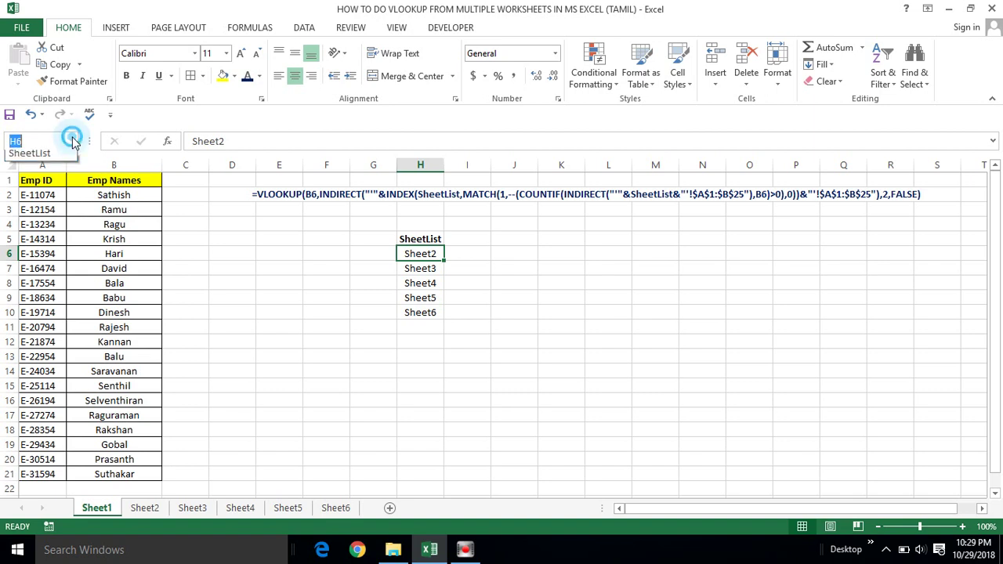
pyautogui.click(29, 160)
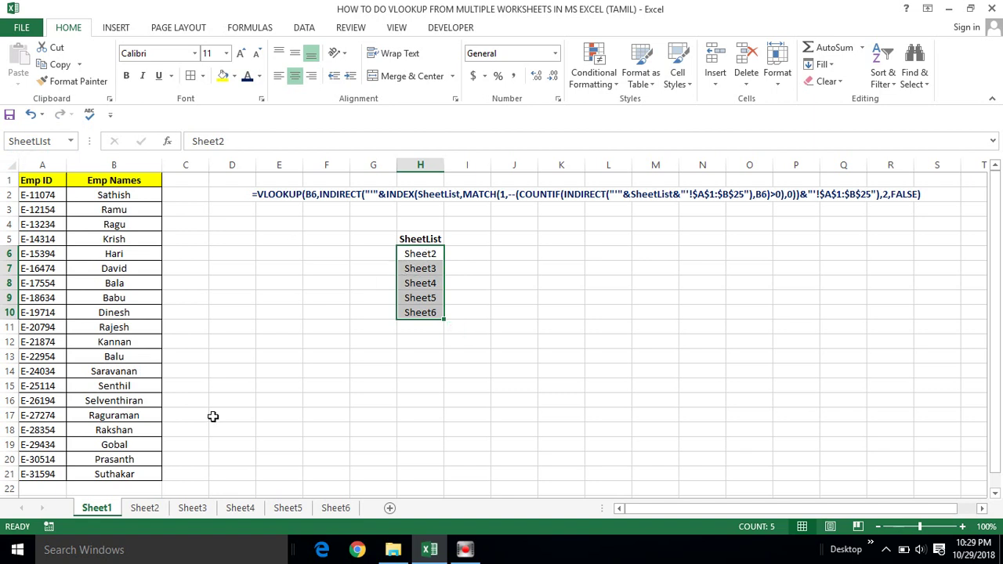
# Flip through Sheet2 to Sheet6 and back to Sheet1
pyautogui.click(143, 509)
pyautogui.click(192, 509)
pyautogui.click(249, 508)
pyautogui.click(288, 509)
pyautogui.click(335, 509)
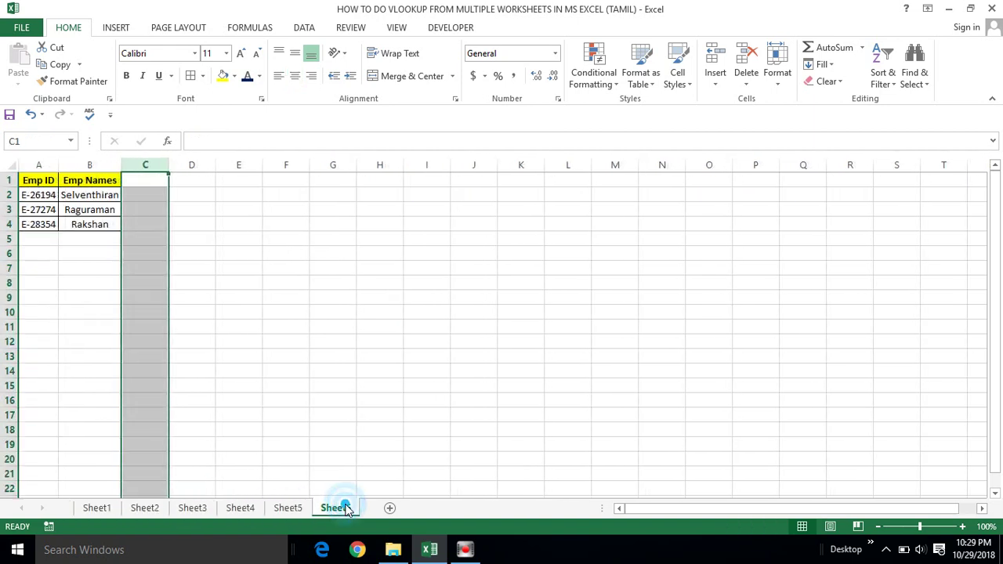
pyautogui.click(287, 509)
pyautogui.click(240, 508)
pyautogui.click(192, 508)
pyautogui.click(146, 509)
pyautogui.click(96, 508)
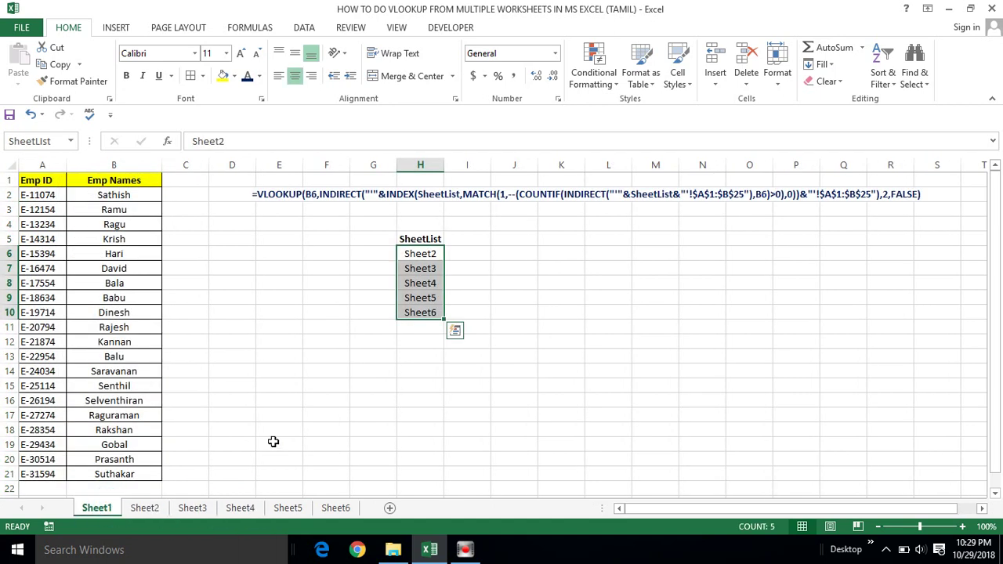
# Select the SheetList header with its sheet names and review the lookup formula text in row 2
pyautogui.moveTo(424, 239); pyautogui.dragTo(419, 312)
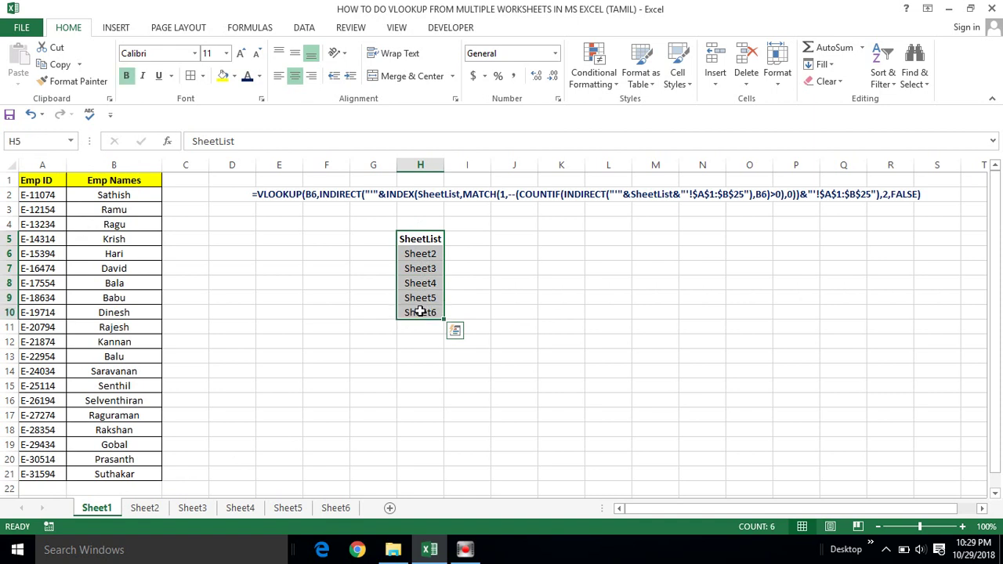
pyautogui.click(373, 195)
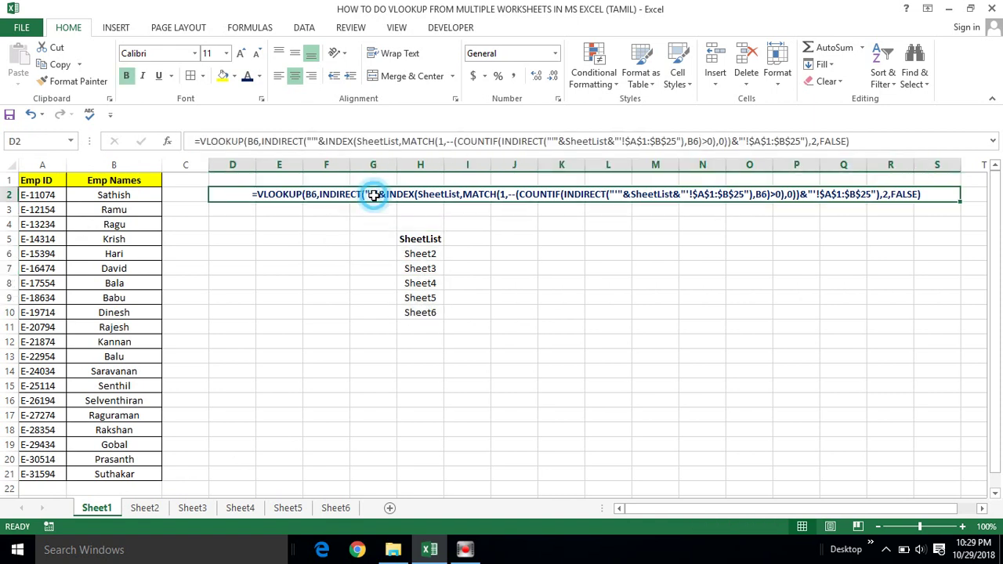
pyautogui.click(461, 239)
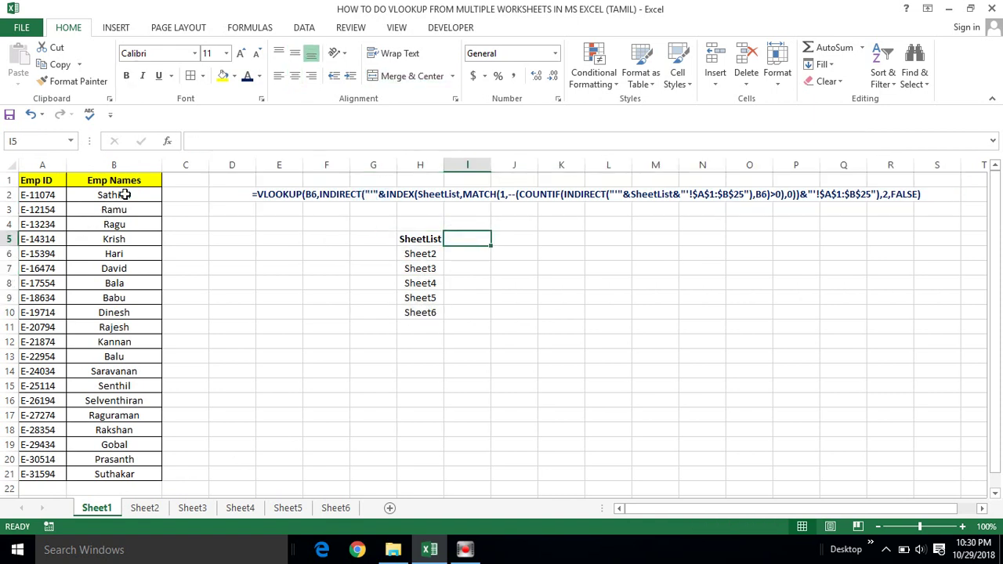
# Clear the 20 Emp Names results in B2:B21
pyautogui.click(126, 194)
pyautogui.hotkey('ctrl', 'shift', 'Down')
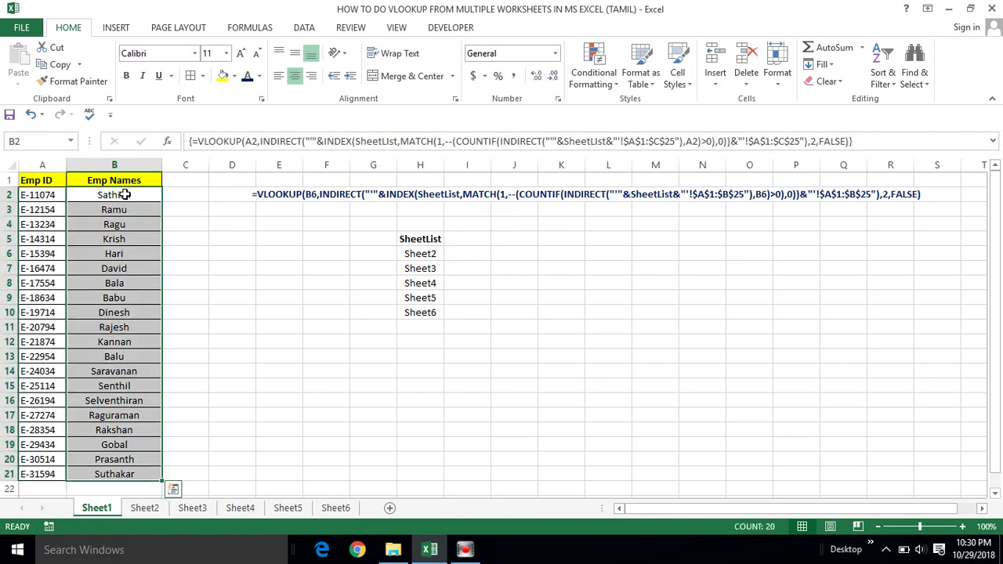
pyautogui.press('Delete')
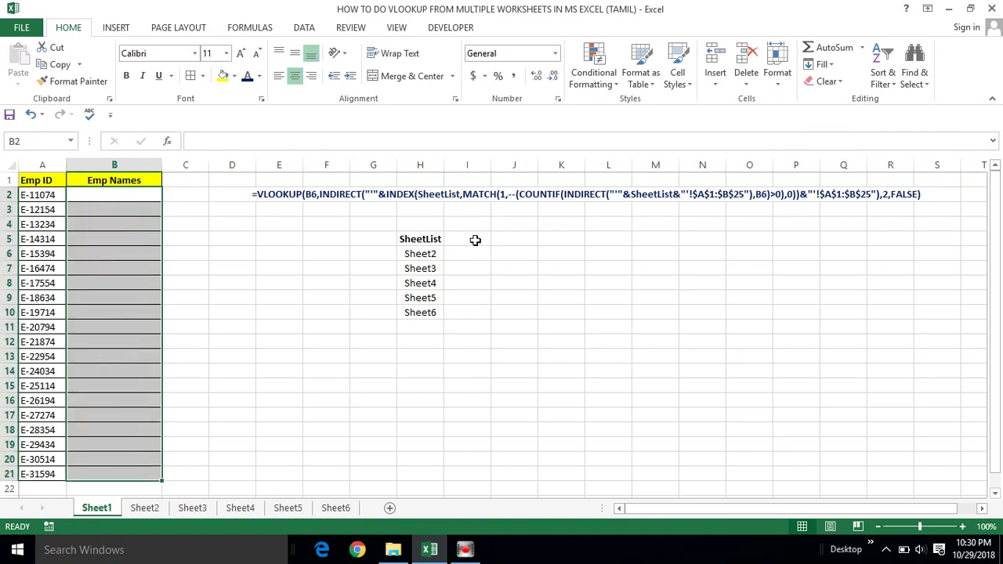
pyautogui.click(482, 239)
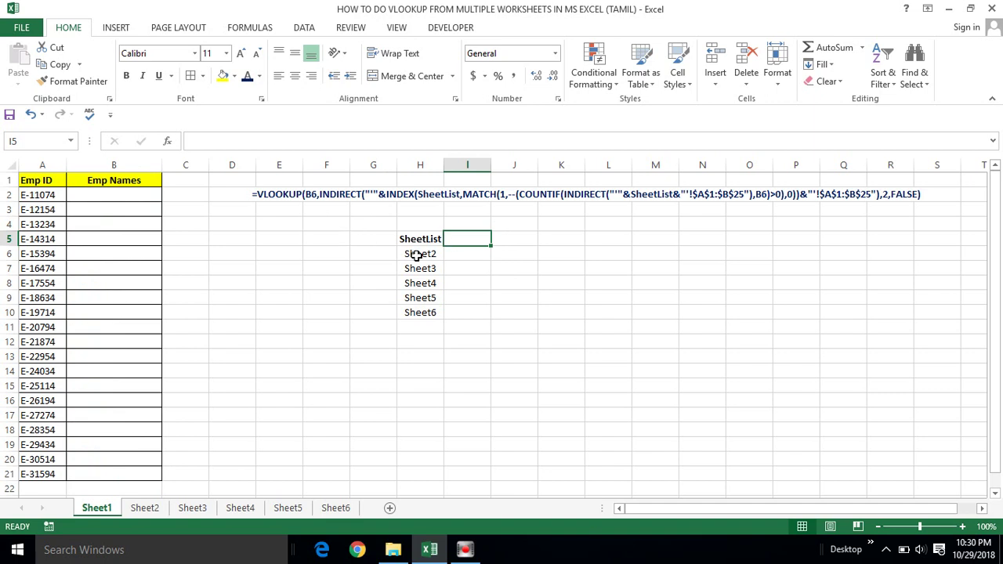
# Copy the five sheet names Sheet2–Sheet6 from H6:H10 into F6:F10
pyautogui.click(417, 254)
pyautogui.hotkey('ctrl', 'shift', 'Down')
pyautogui.hotkey('ctrl', 'c')
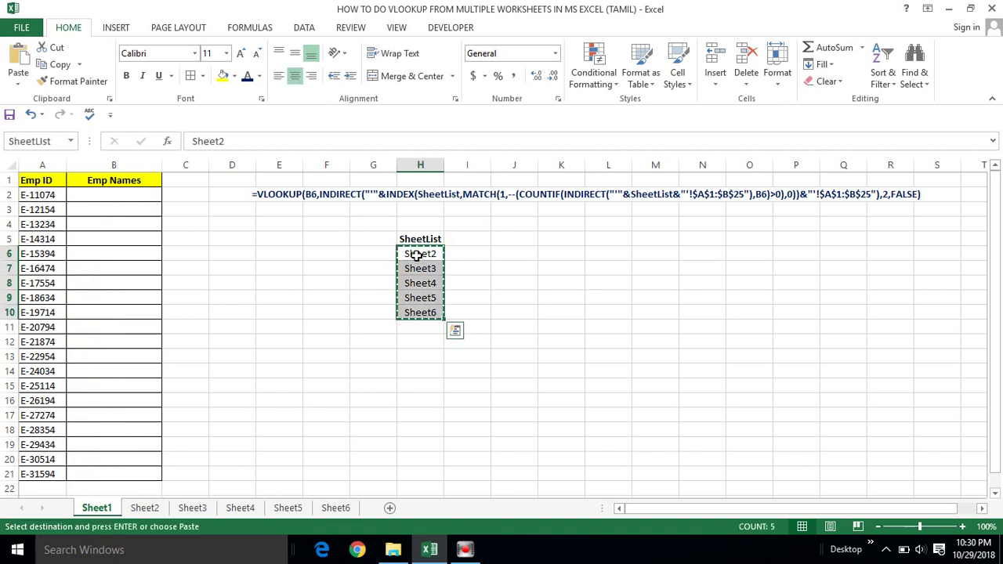
pyautogui.click(325, 256)
pyautogui.hotkey('ctrl', 'v')
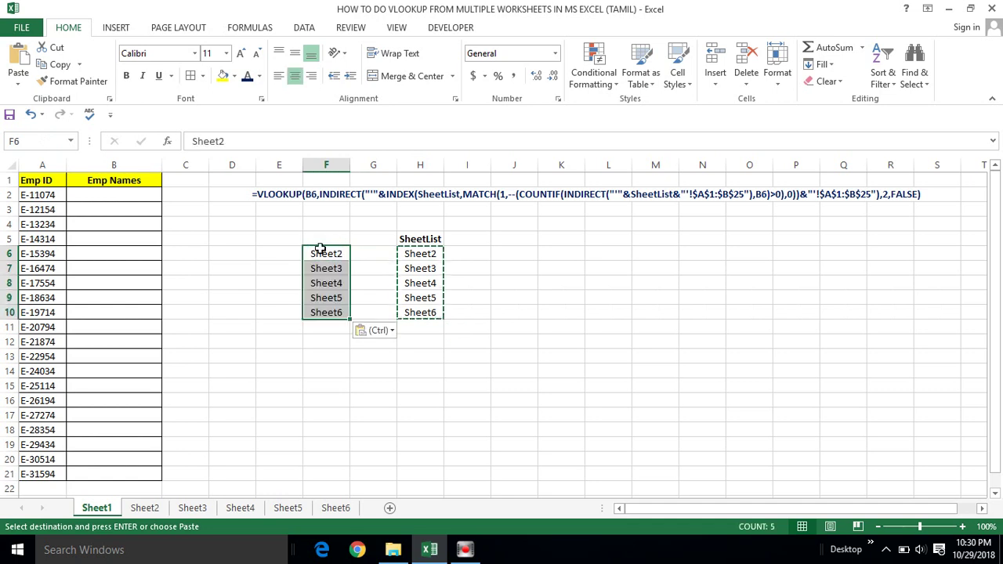
# Add a bold 'SheetList2' header in F5, autofit column F, and select F6:F10
pyautogui.click(323, 238)
pyautogui.write('SheetList2')
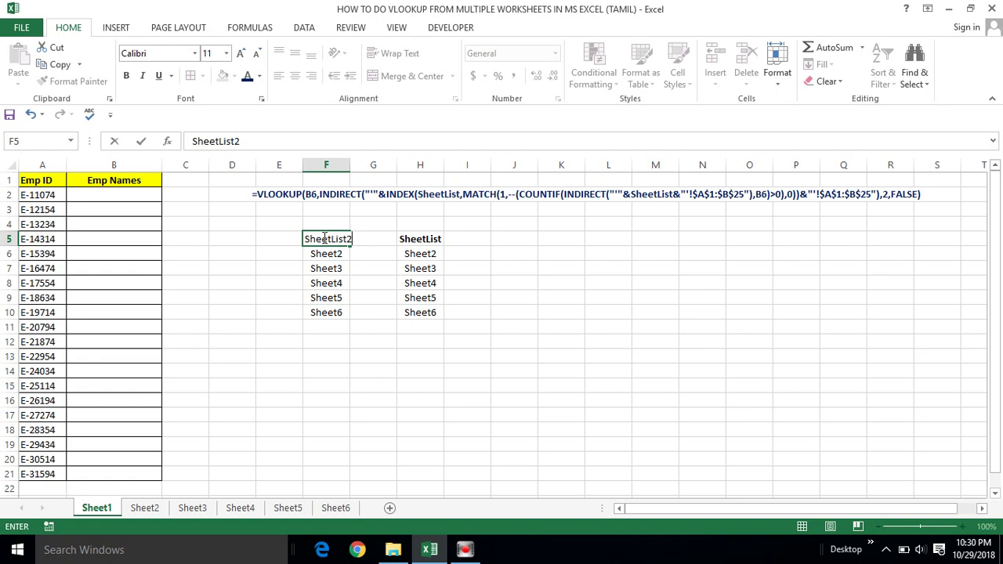
pyautogui.press('Return')
pyautogui.click(326, 239)
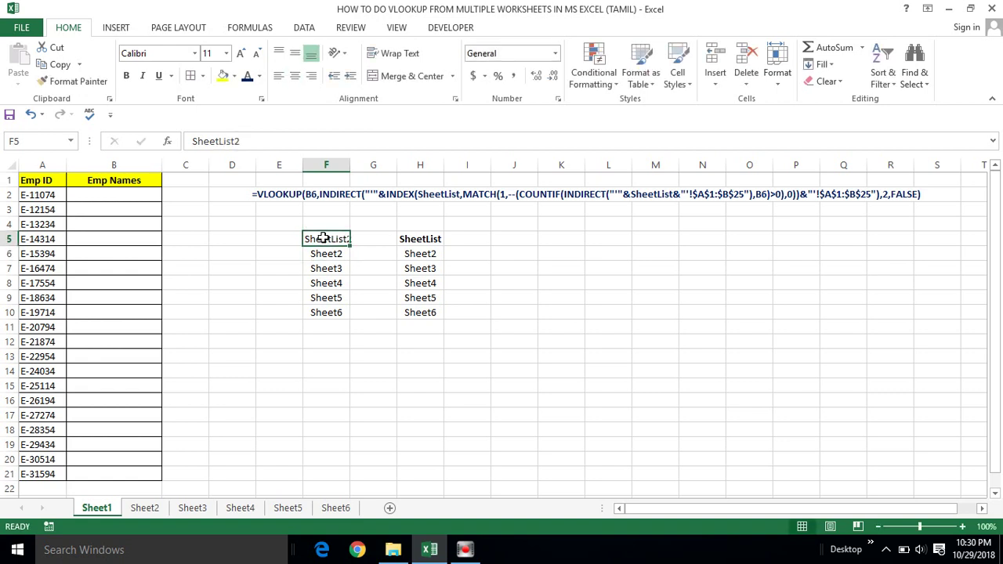
pyautogui.hotkey('ctrl', 'b')
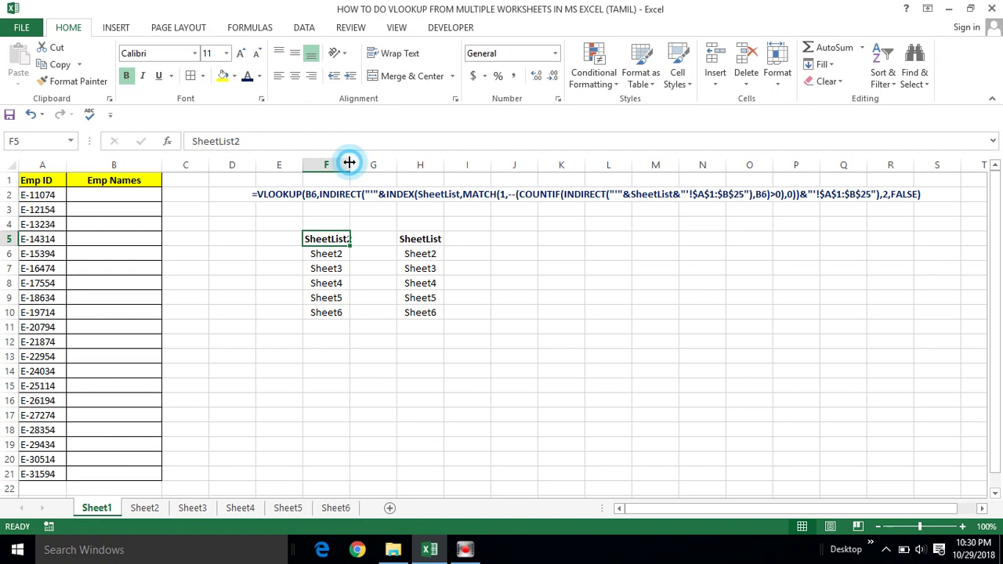
pyautogui.doubleClick(350, 162)
pyautogui.click(277, 242)
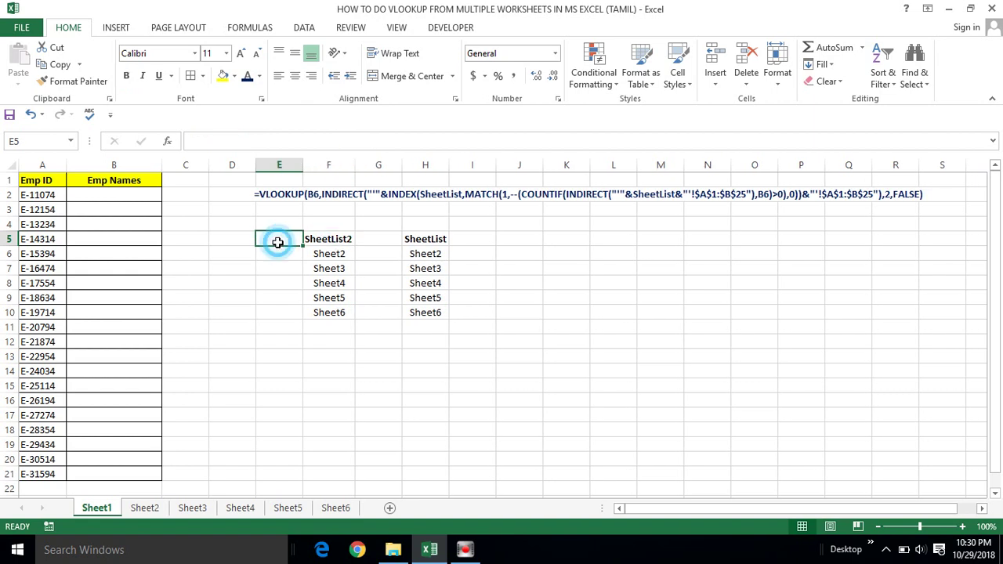
pyautogui.click(335, 252)
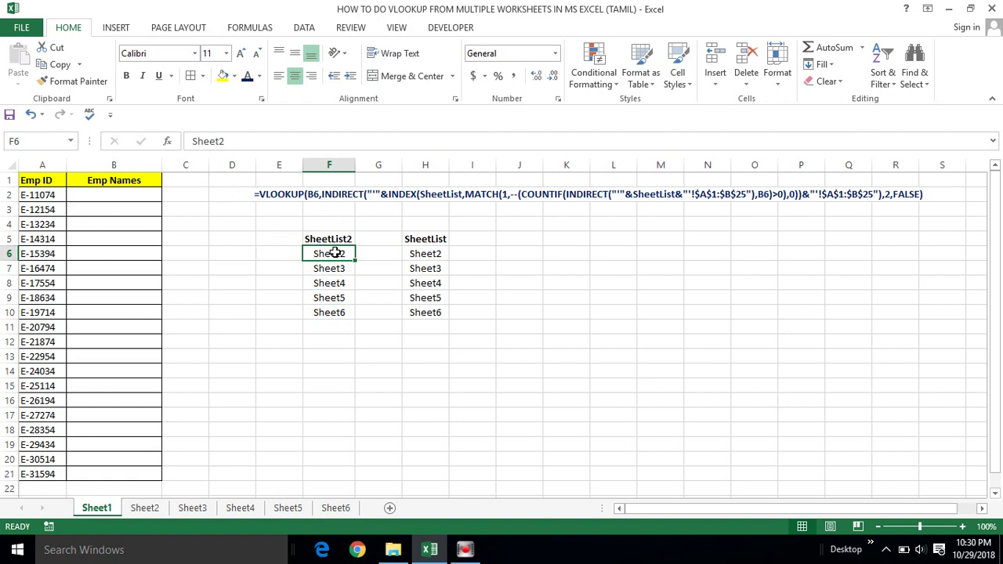
pyautogui.hotkey('ctrl', 'shift', 'Down')
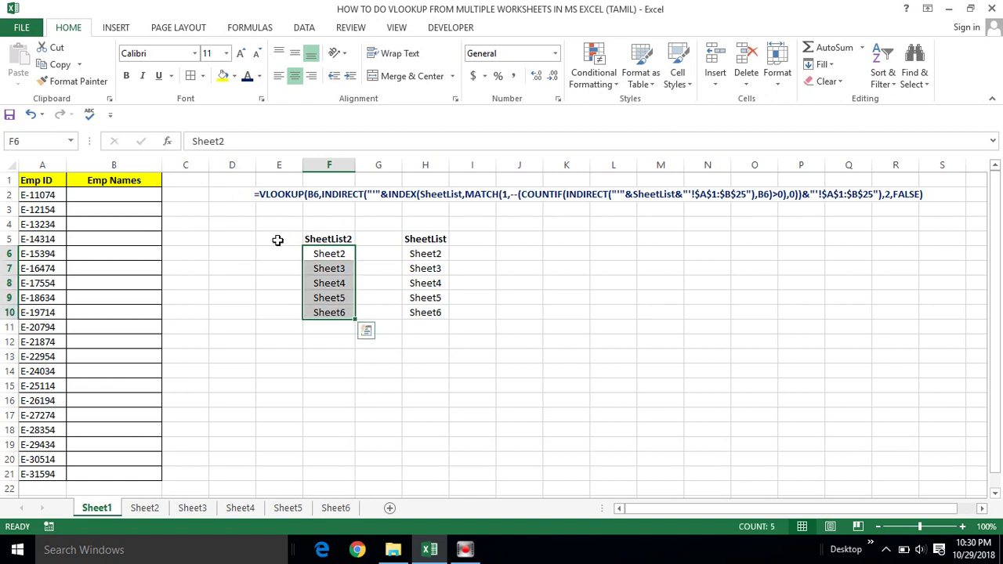
# Name the F6:F10 sheet names 'SheetList2' using the Name Box
pyautogui.click(72, 141)
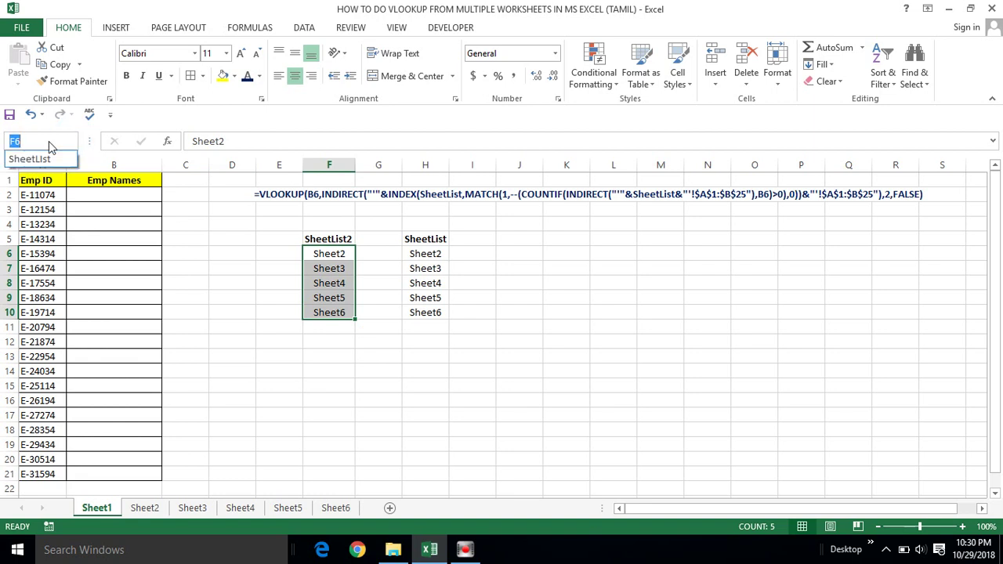
pyautogui.write('Sheet')
pyautogui.write('List2')
pyautogui.press('Return')
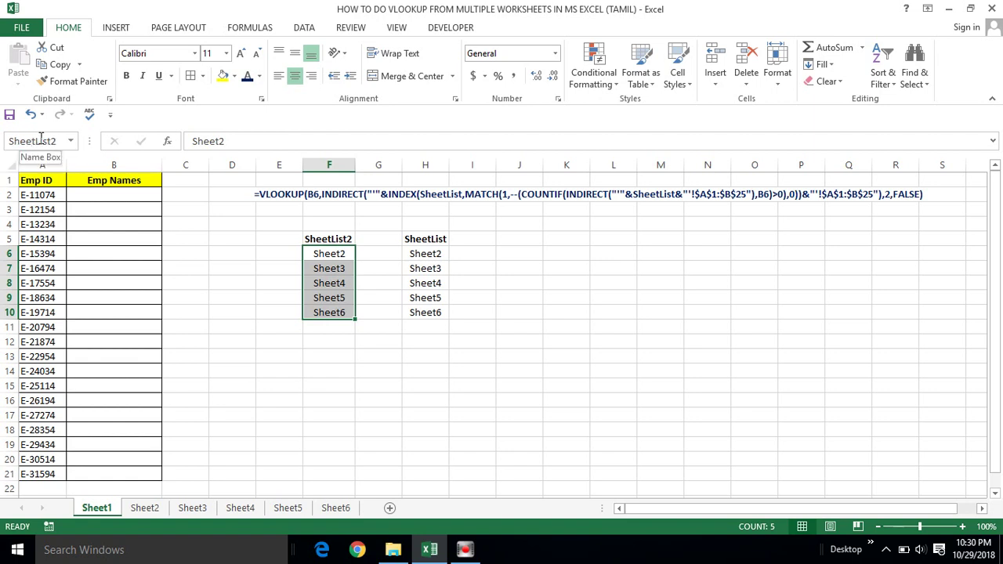
pyautogui.click(326, 255)
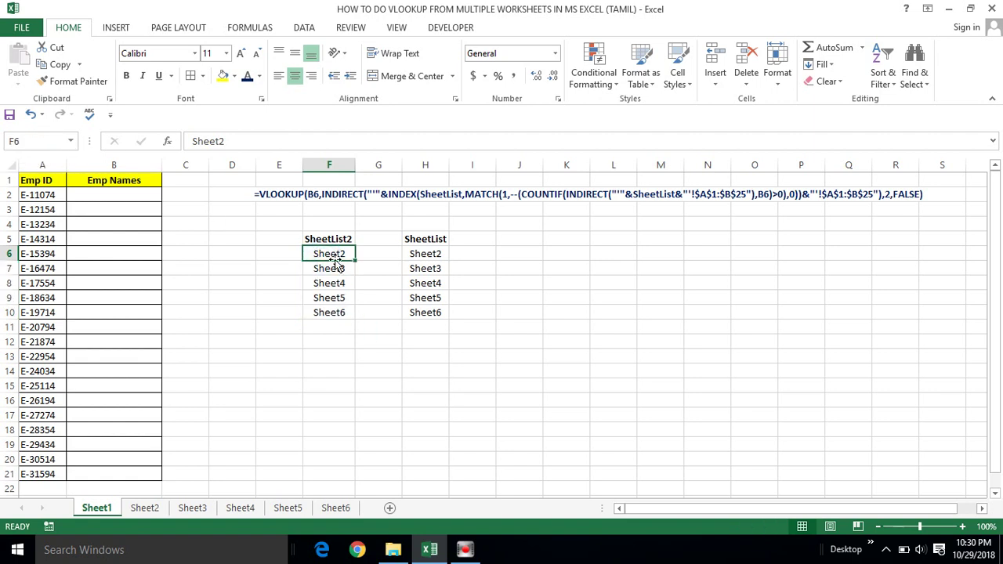
# Verify SheetList2 in the Name Box list and reselect its five sheet names
pyautogui.click(70, 141)
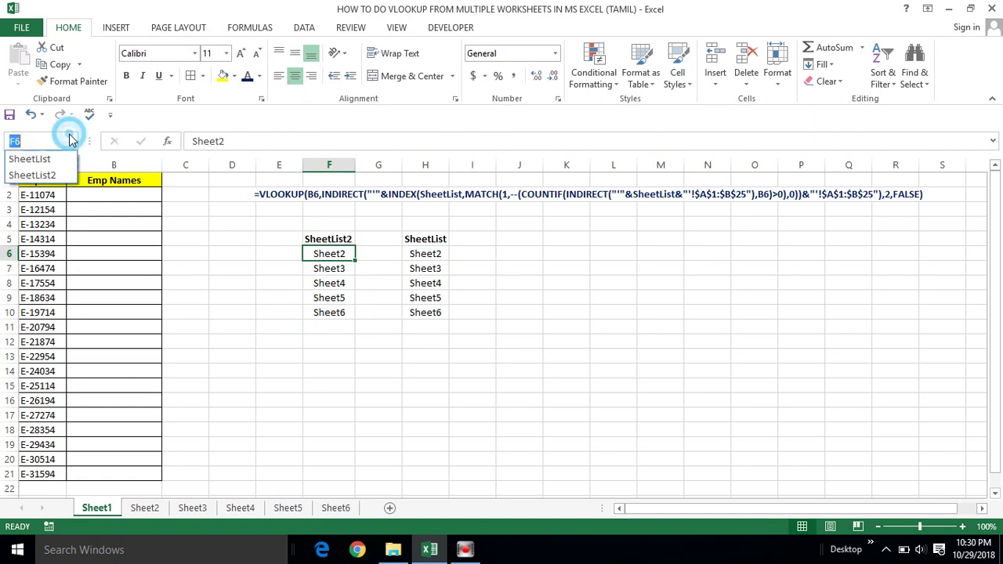
pyautogui.click(35, 175)
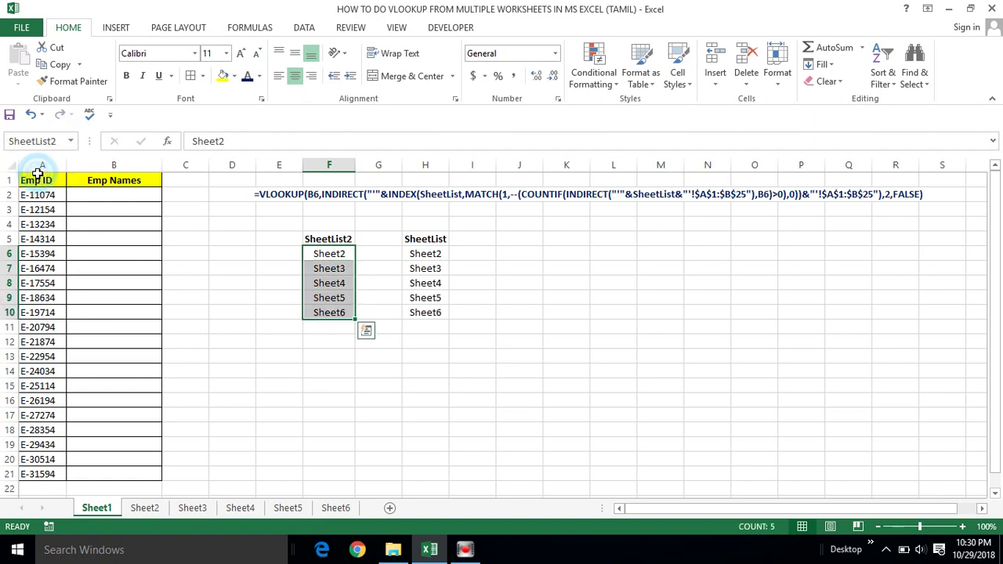
pyautogui.click(284, 252)
pyautogui.click(321, 240)
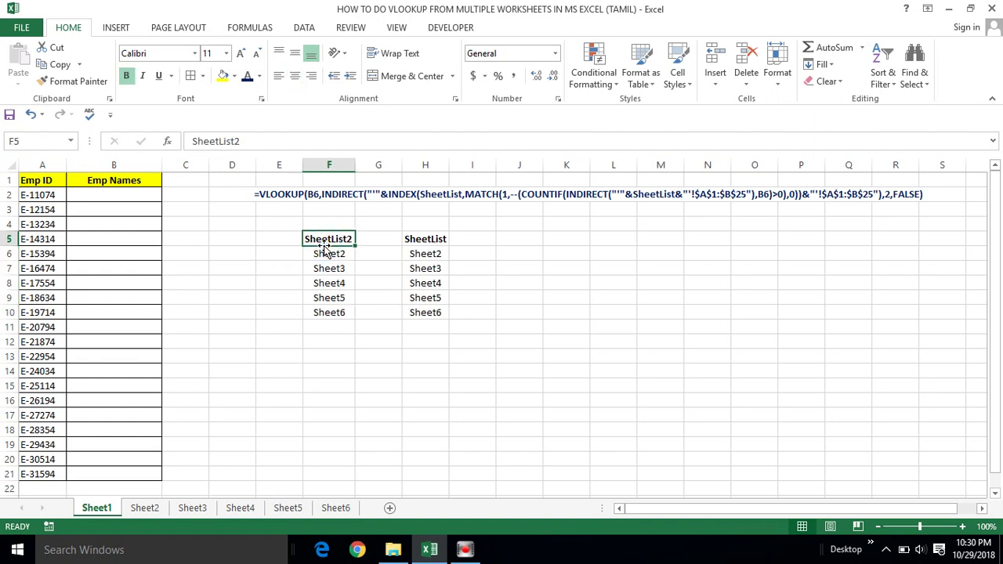
pyautogui.click(324, 251)
pyautogui.hotkey('ctrl', 'shift', 'Down')
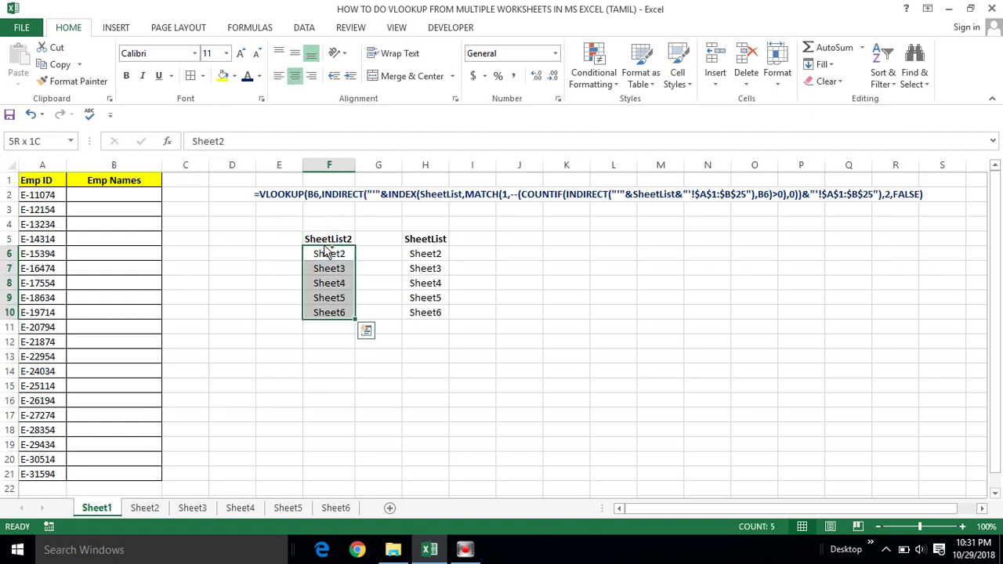
pyautogui.click(232, 280)
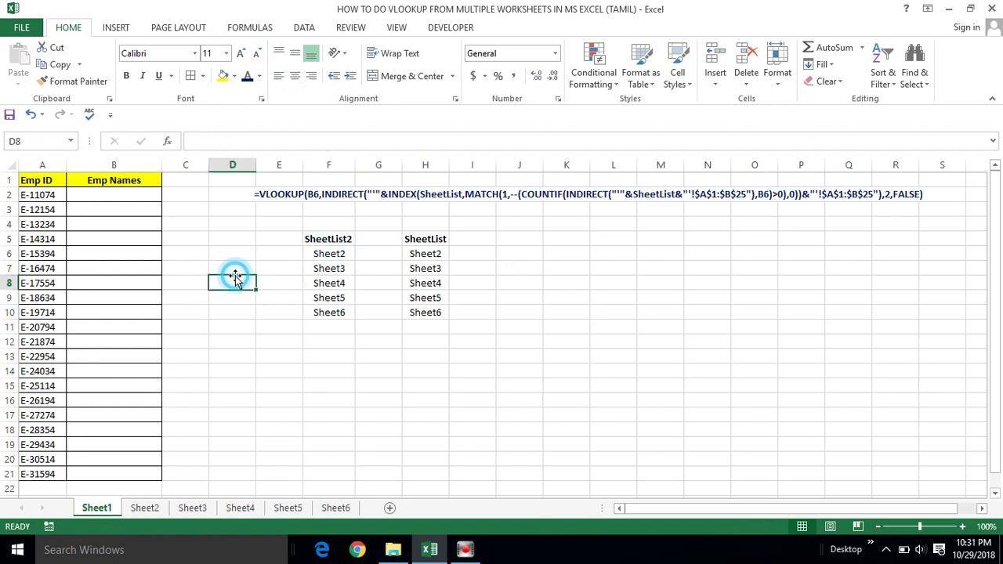
pyautogui.write('=s')
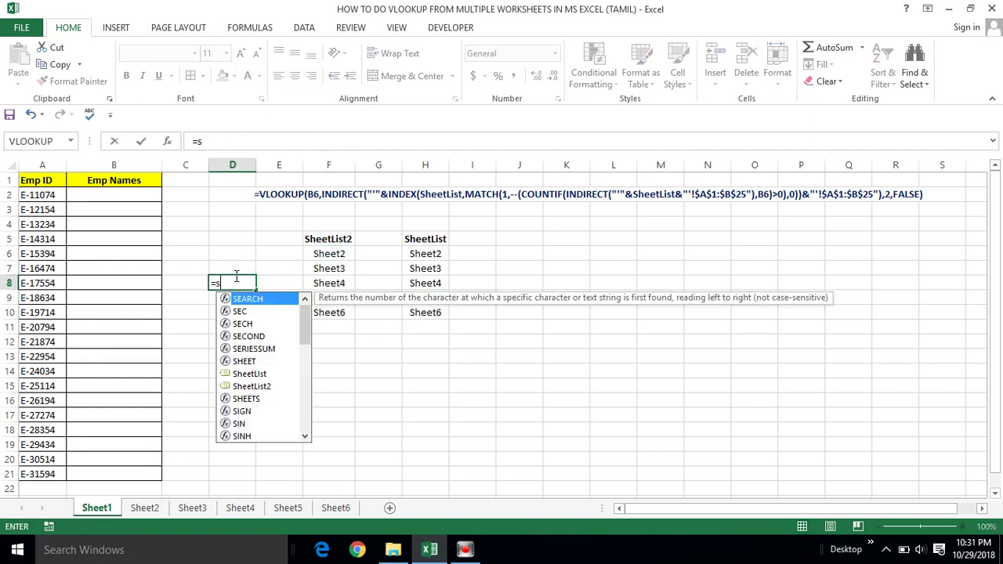
pyautogui.write('heet')
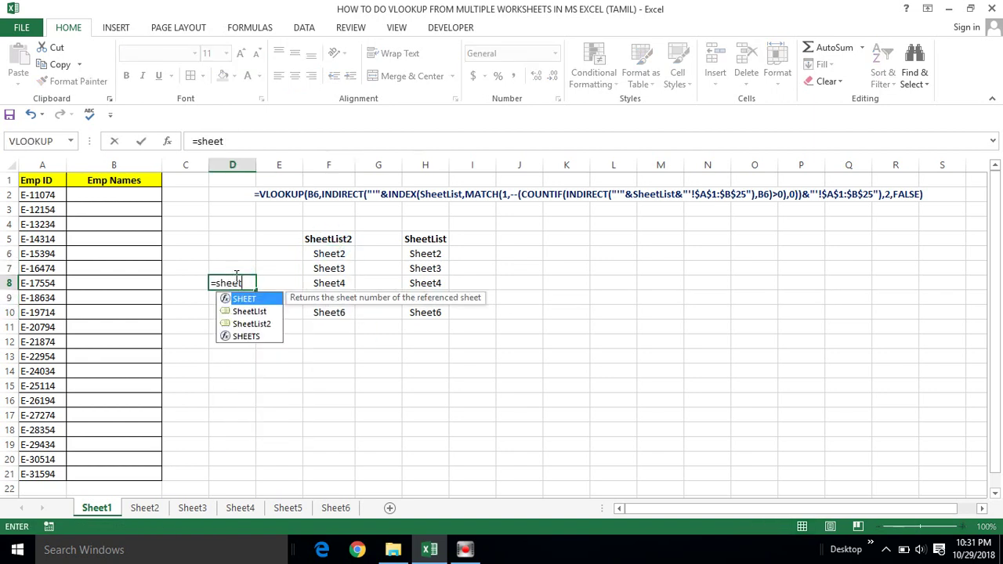
pyautogui.press('Down')
pyautogui.press('Down')
pyautogui.press('Up')
pyautogui.press('Up')
pyautogui.press('Down')
pyautogui.press('Down')
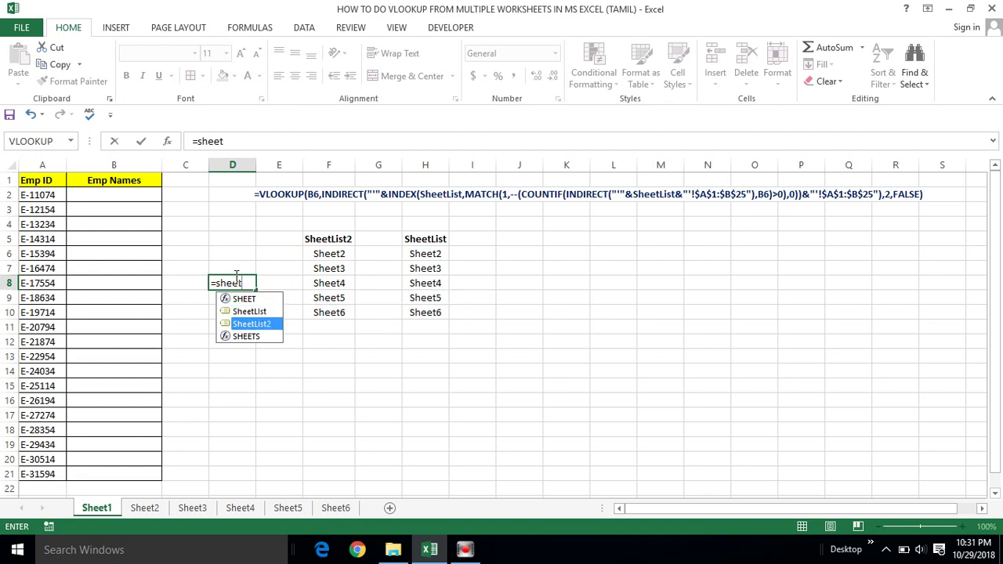
pyautogui.press('Tab')
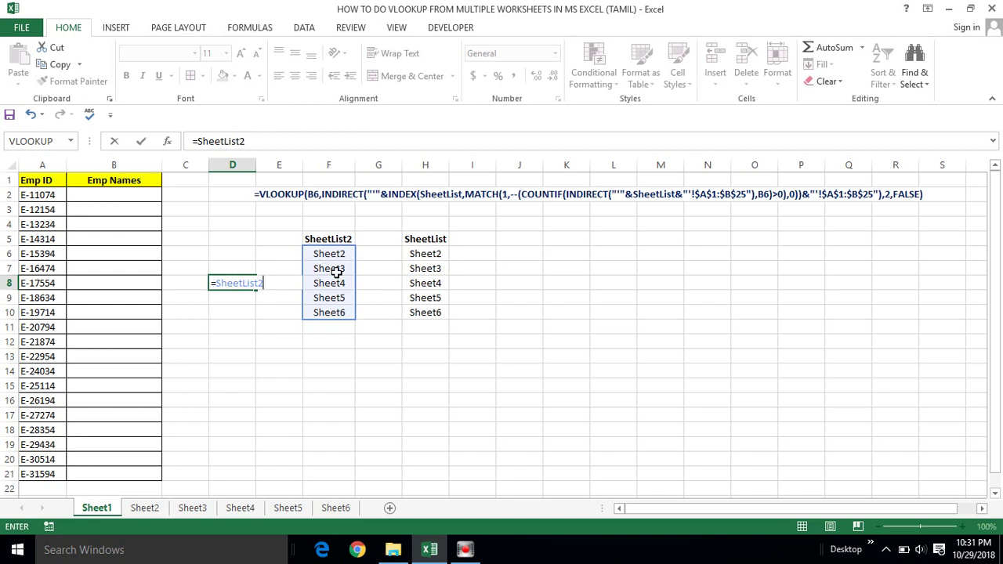
pyautogui.press('Escape')
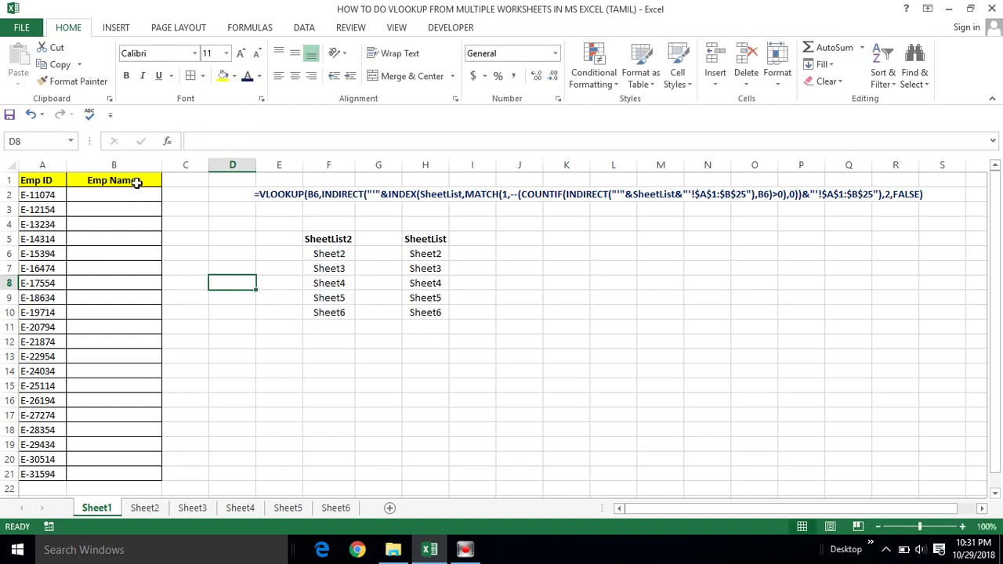
pyautogui.click(136, 182)
# Review the Emp Names column and the Sheet2 and Sheet3 tables before writing the formula
pyautogui.click(112, 194)
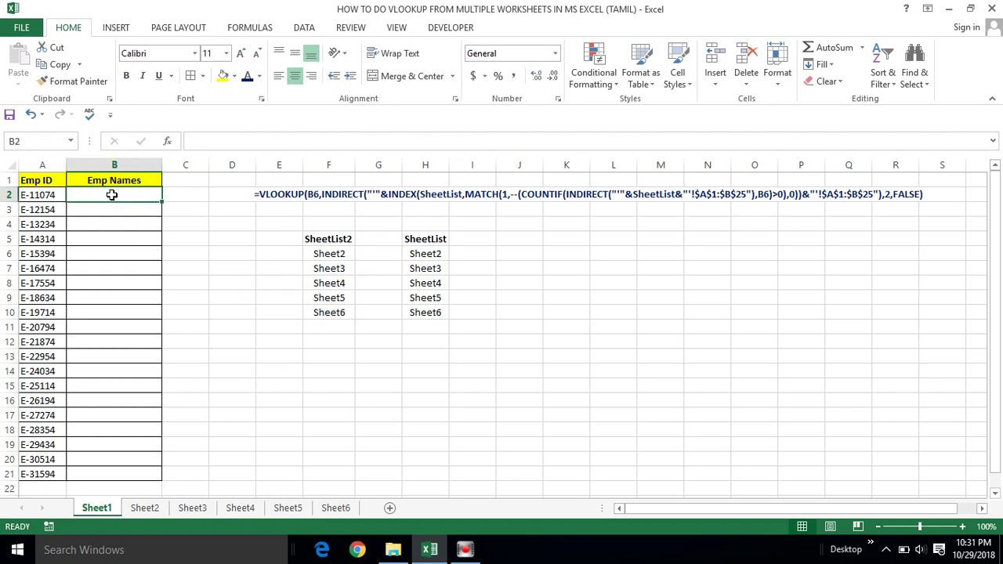
pyautogui.click(123, 165)
pyautogui.click(144, 508)
pyautogui.click(189, 507)
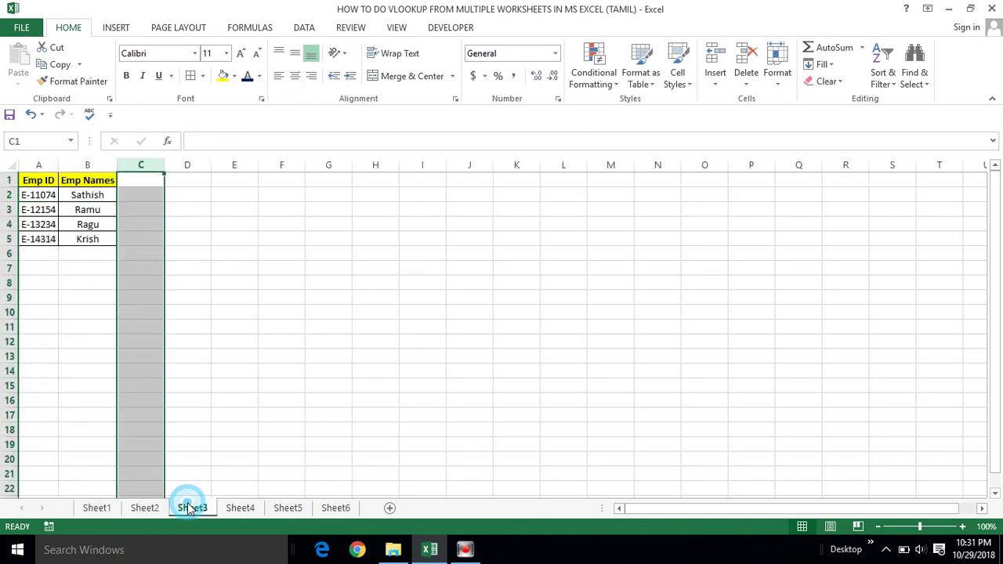
pyautogui.click(110, 509)
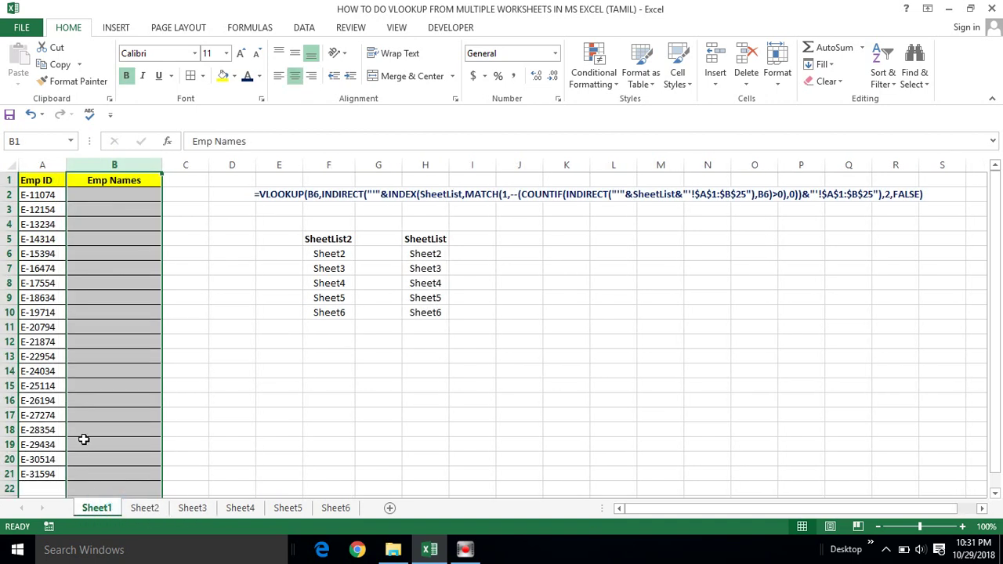
# In B2, start the formula =VLOOKUP(A2,INDIRECT("' using autocomplete
pyautogui.click(105, 192)
pyautogui.write('=')
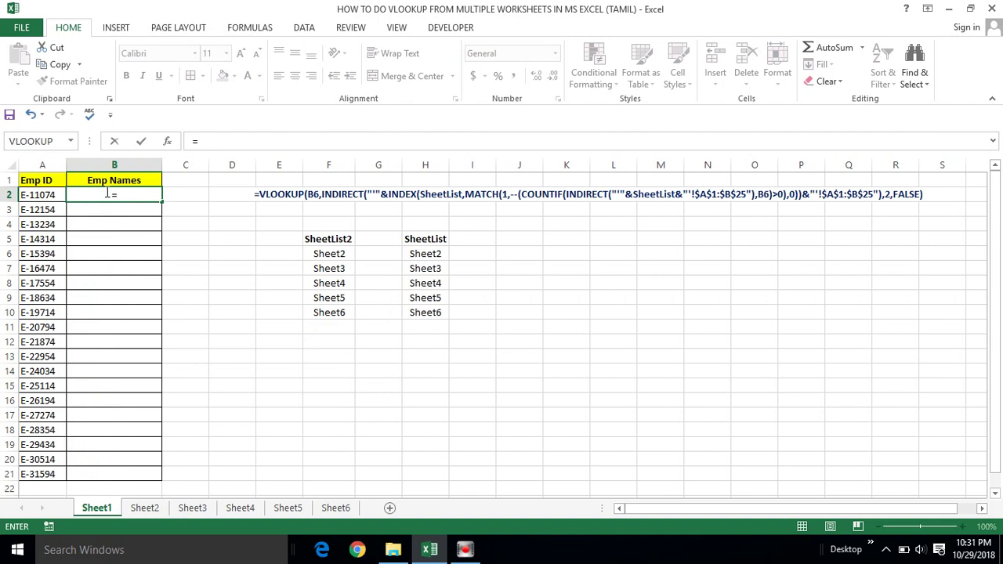
pyautogui.write('vl')
pyautogui.press('Tab')
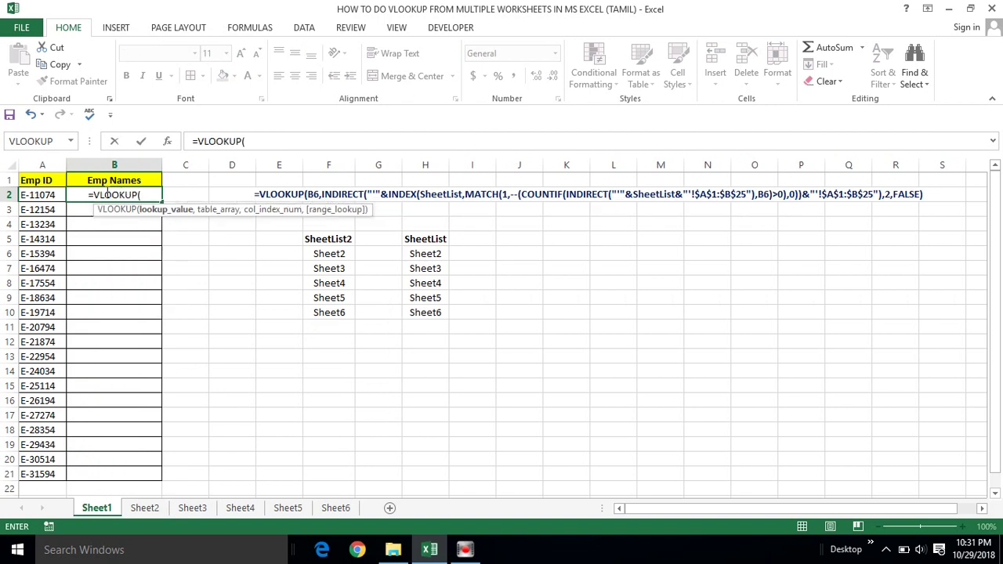
pyautogui.click(35, 195)
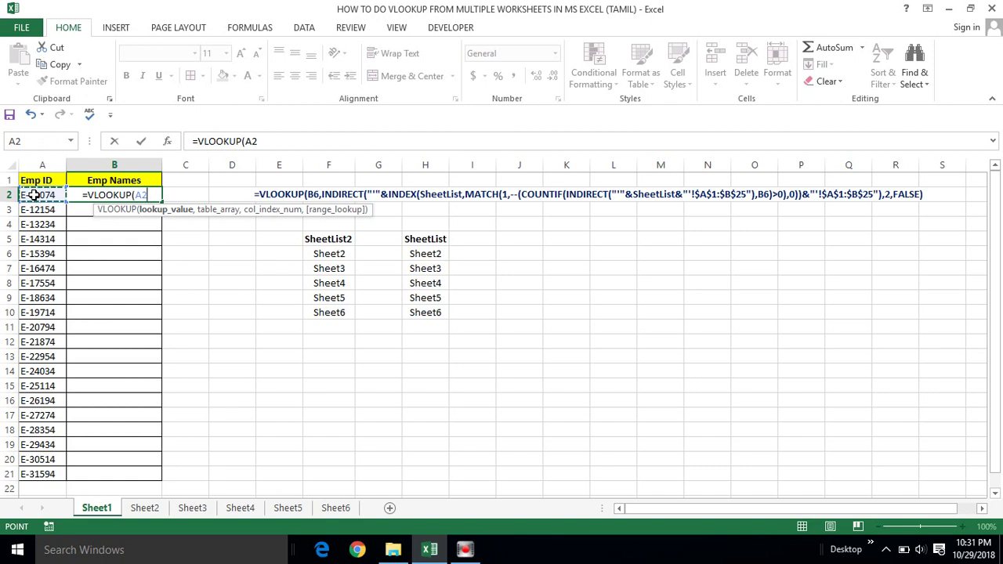
pyautogui.write(',')
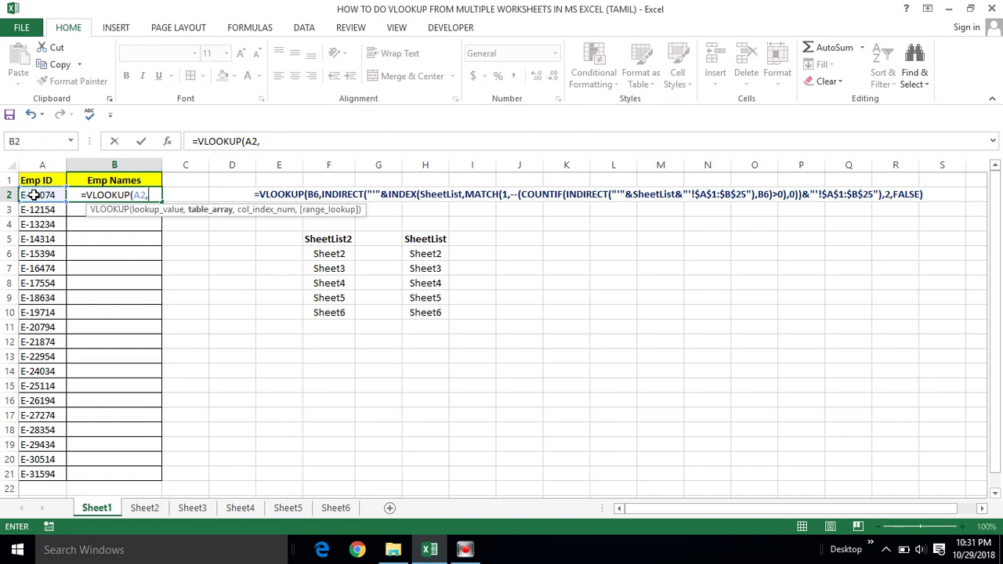
pyautogui.write('indi')
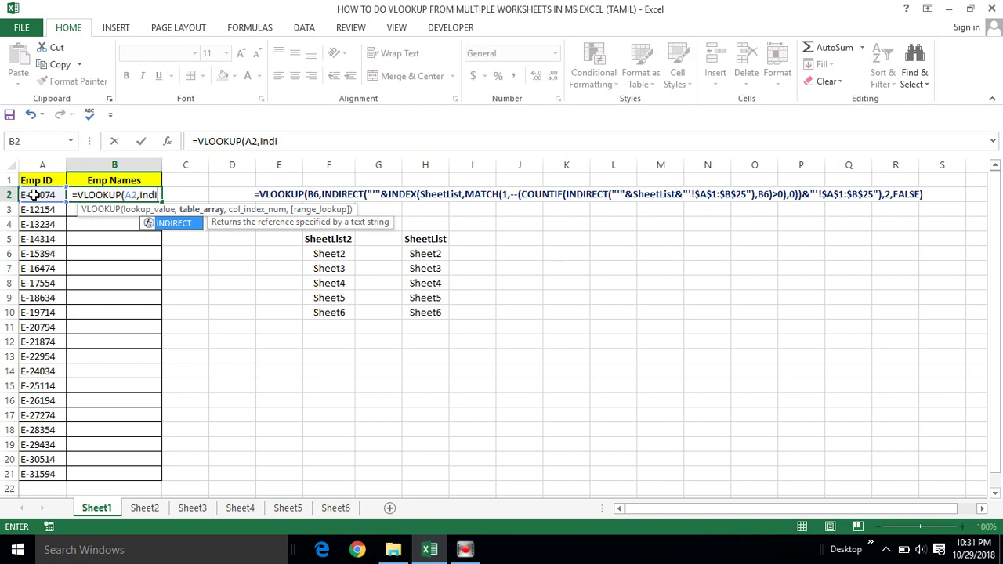
pyautogui.press('Tab')
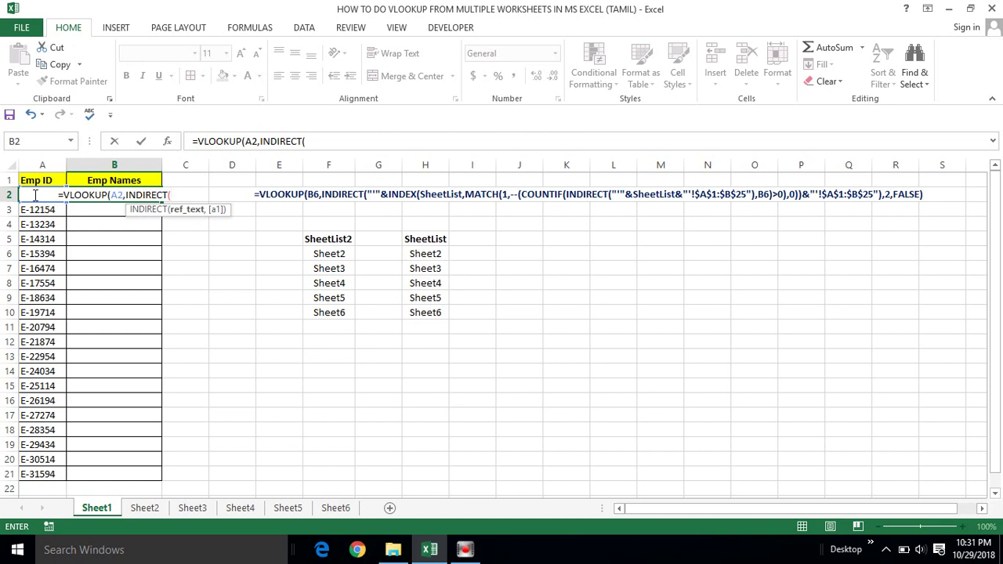
pyautogui.write('"')
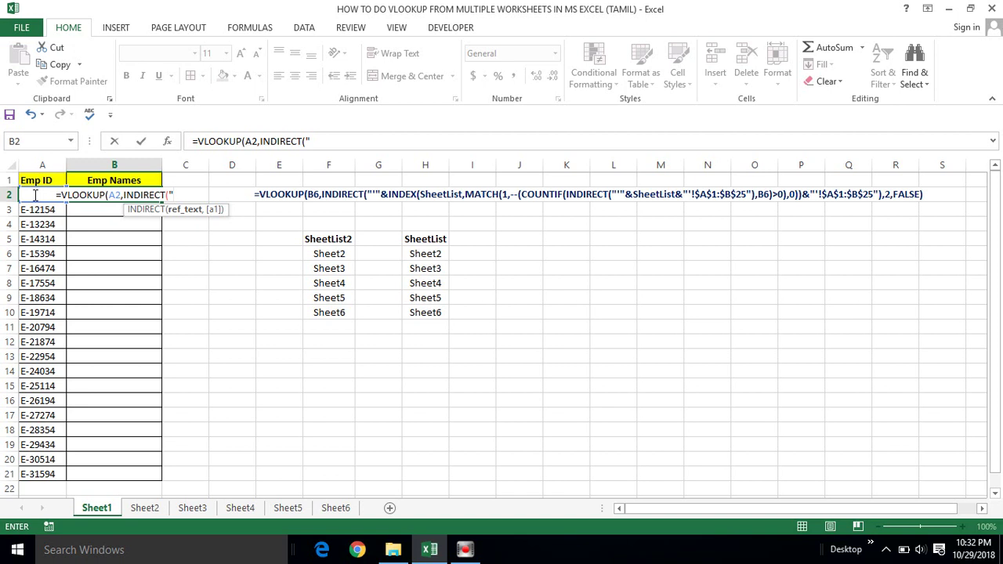
pyautogui.write("'")
# Dismiss the formula error warning and return to the end of B2's formula
pyautogui.press('Return')
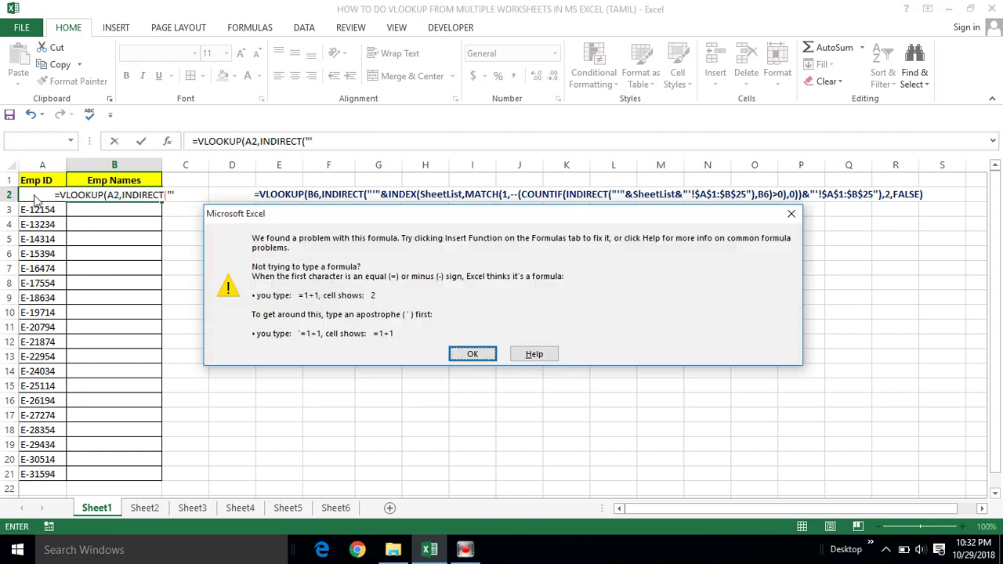
pyautogui.press('Return')
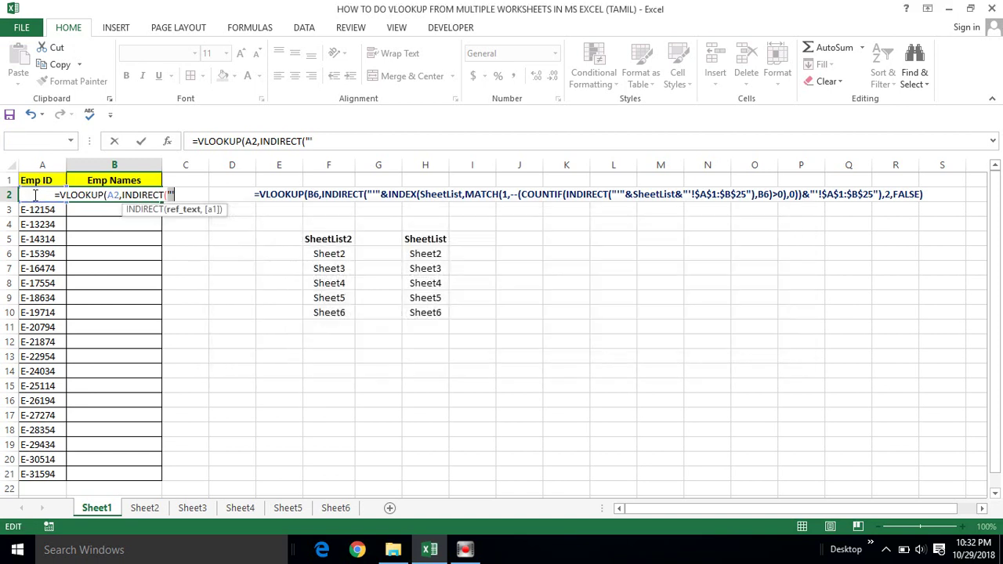
pyautogui.press('Right')
# Extend the formula with "&INDEX(SheetList2,MATCH(1,--(COUN, using autocomplete
pyautogui.write('"')
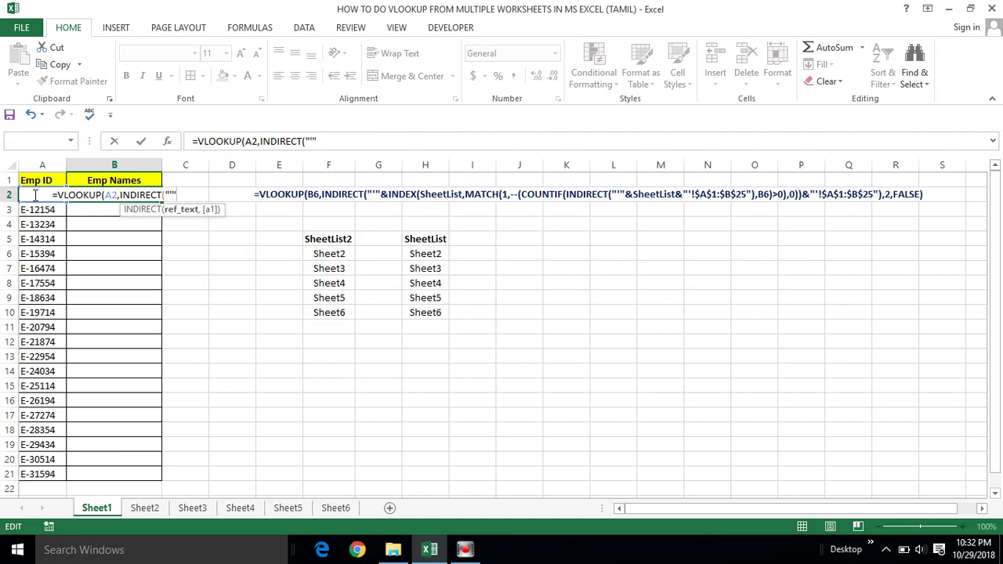
pyautogui.write('&')
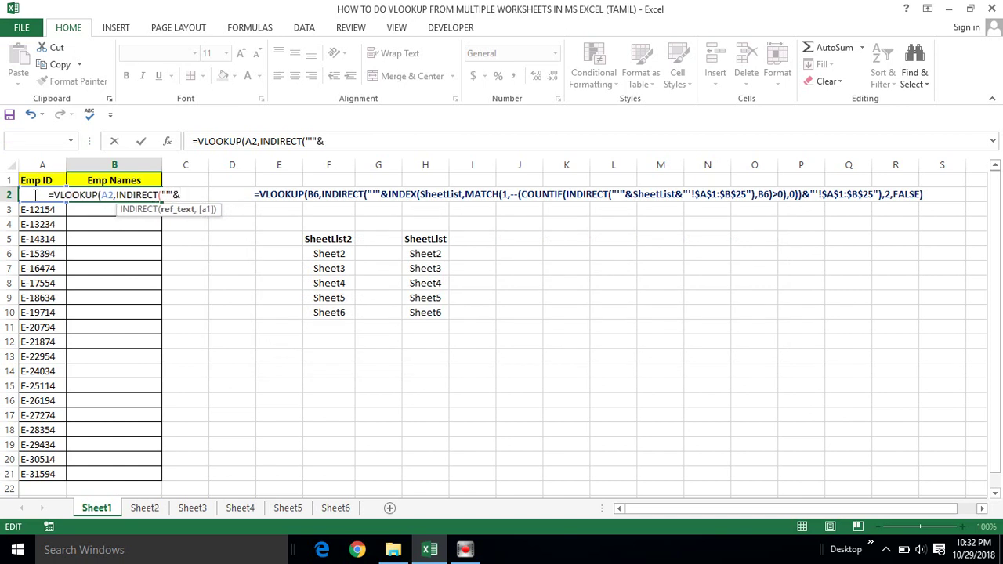
pyautogui.write('inde')
pyautogui.press('Tab')
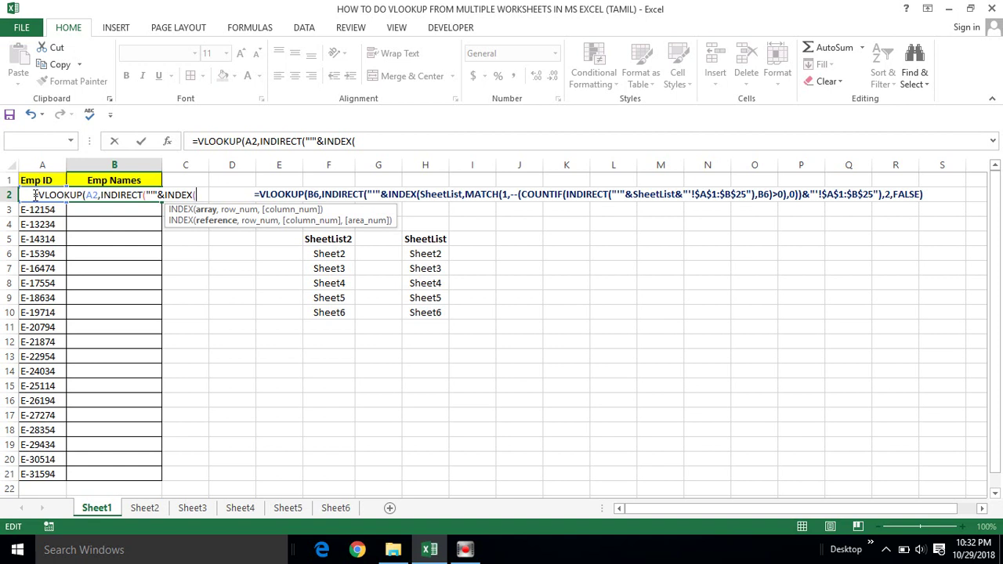
pyautogui.write('she')
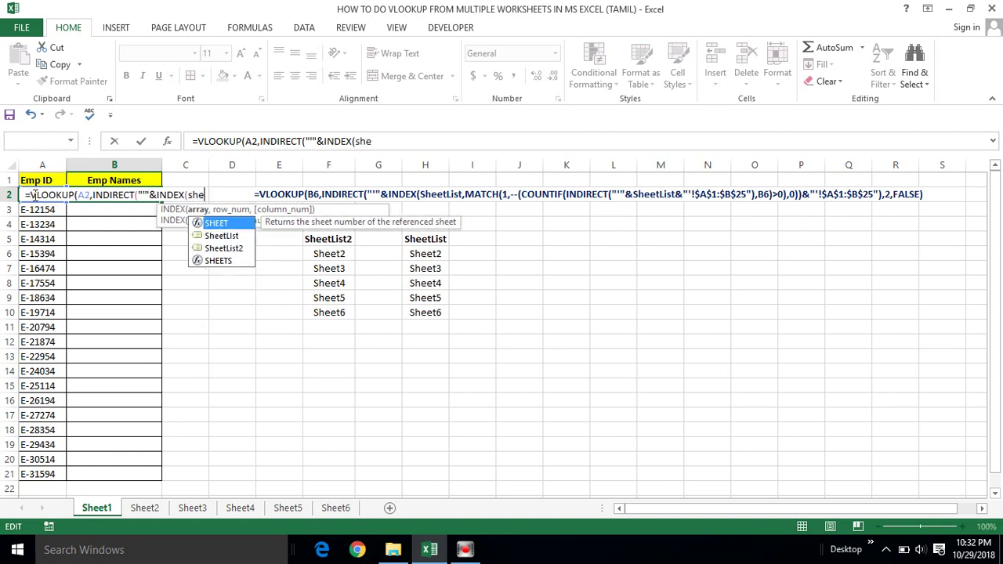
pyautogui.press('Down')
pyautogui.press('Down')
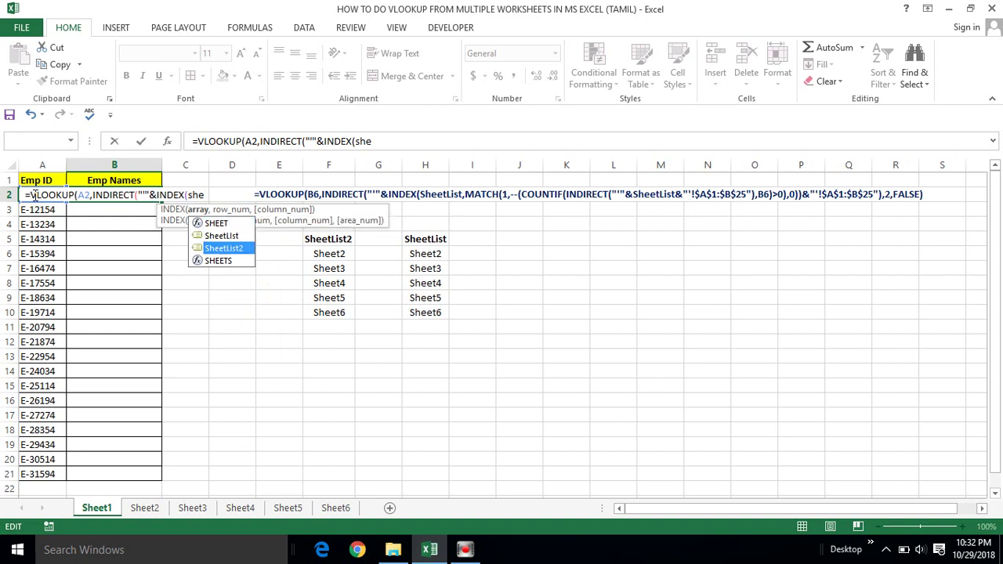
pyautogui.press('Tab')
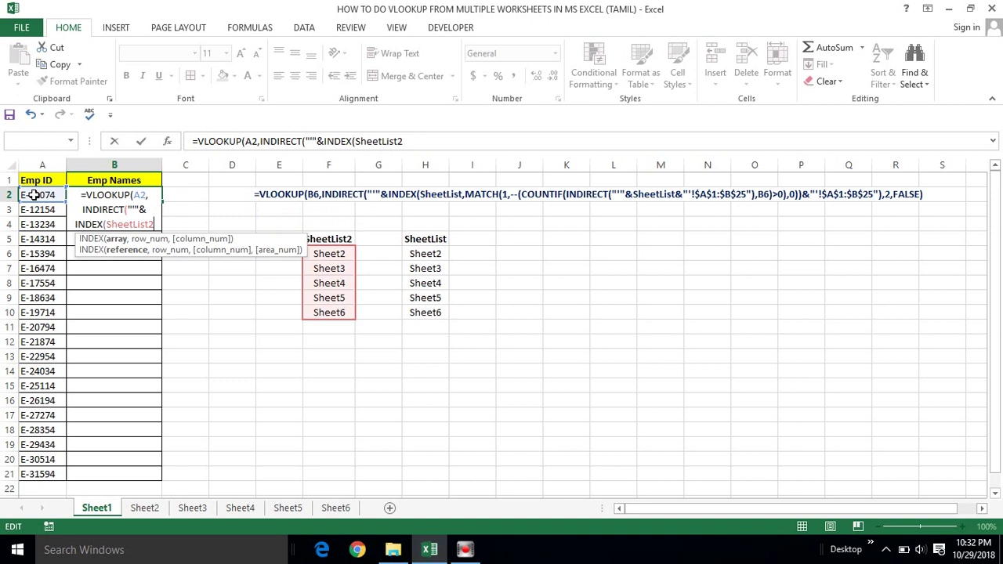
pyautogui.write(',')
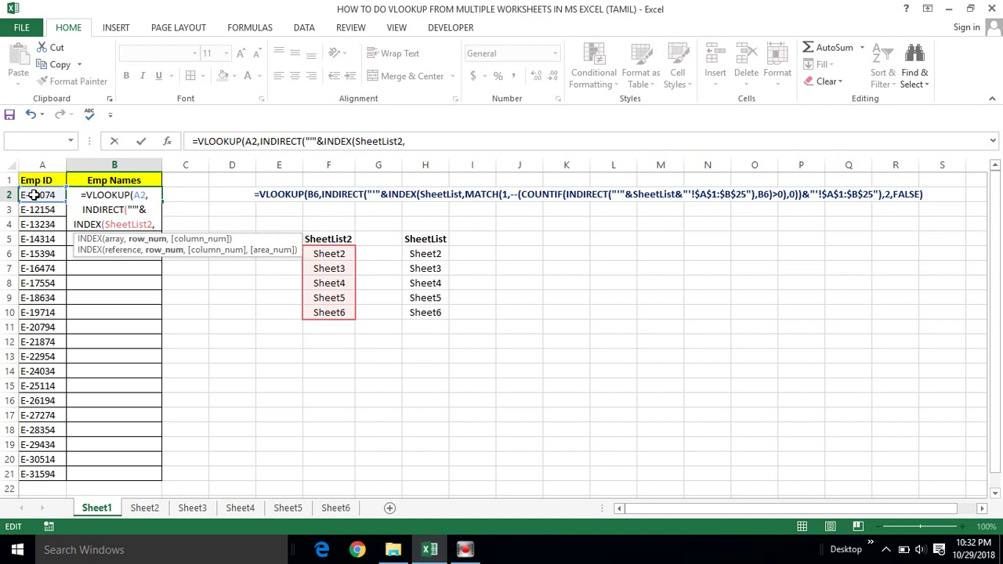
pyautogui.write('match')
pyautogui.press('Tab')
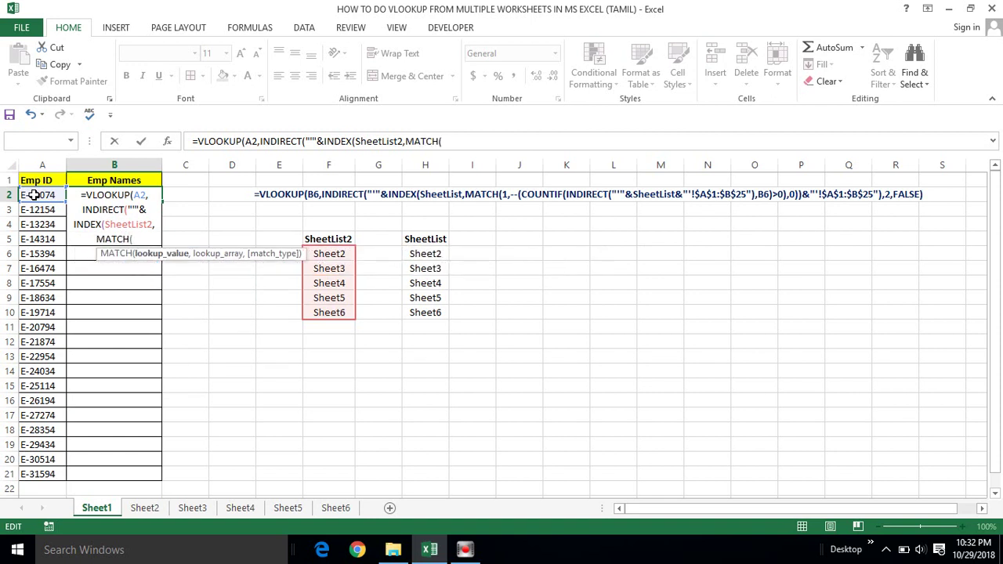
pyautogui.write('1,')
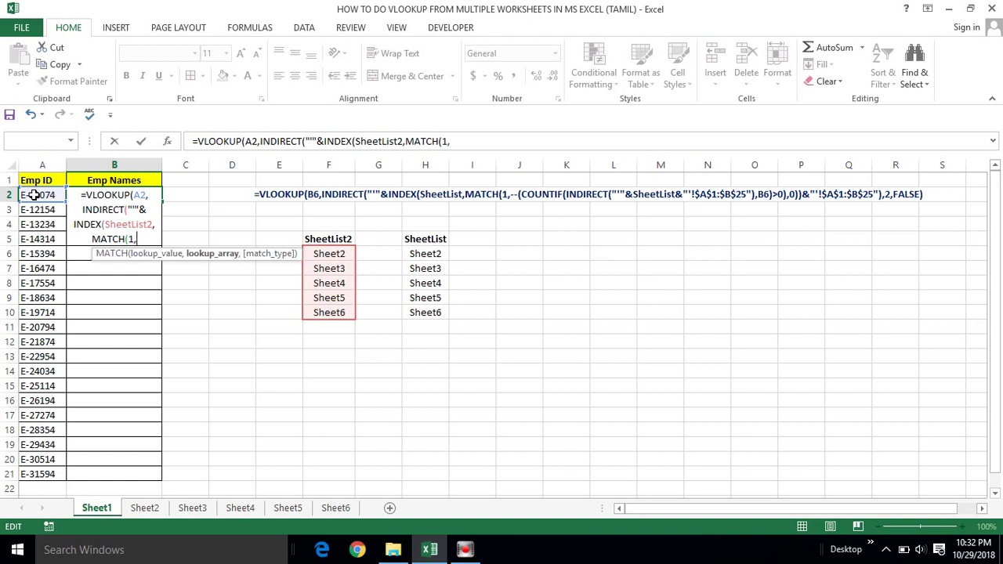
pyautogui.write('--')
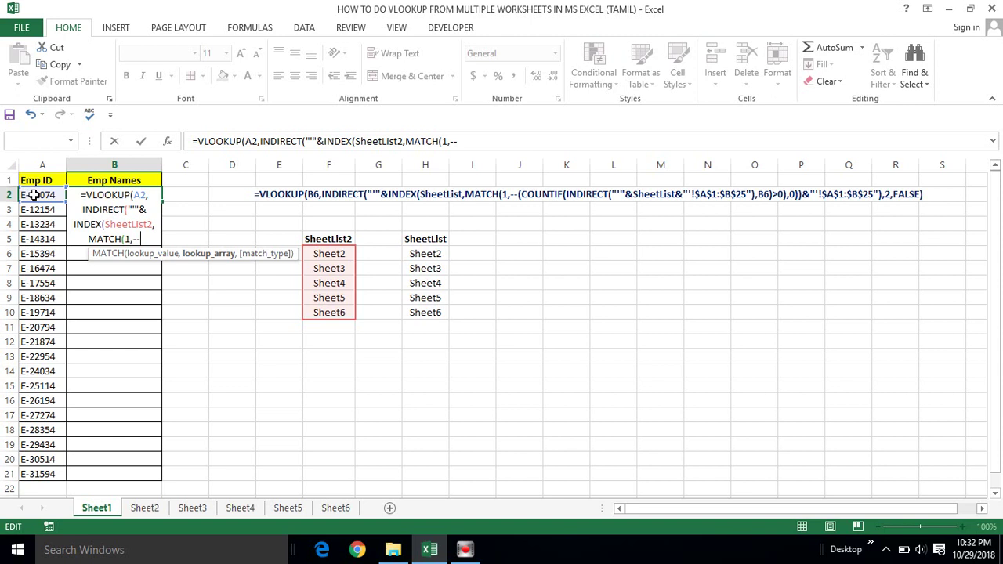
pyautogui.write('(coun')
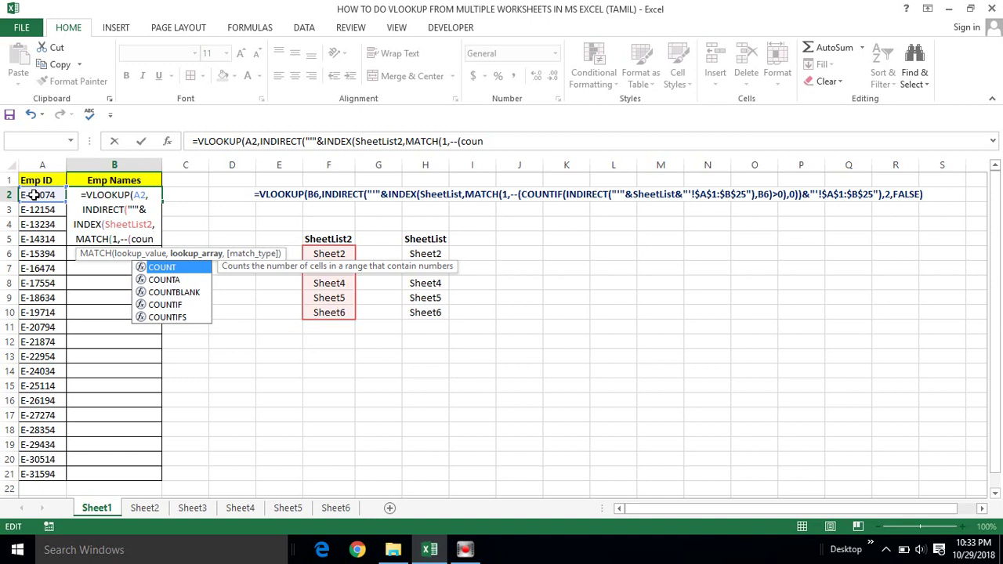
# Add COUNTIF(INDIRECT("'"&SheetList2&"'!A1:B20 to B2's formula, fixing a typo in the range name
pyautogui.write('ti')
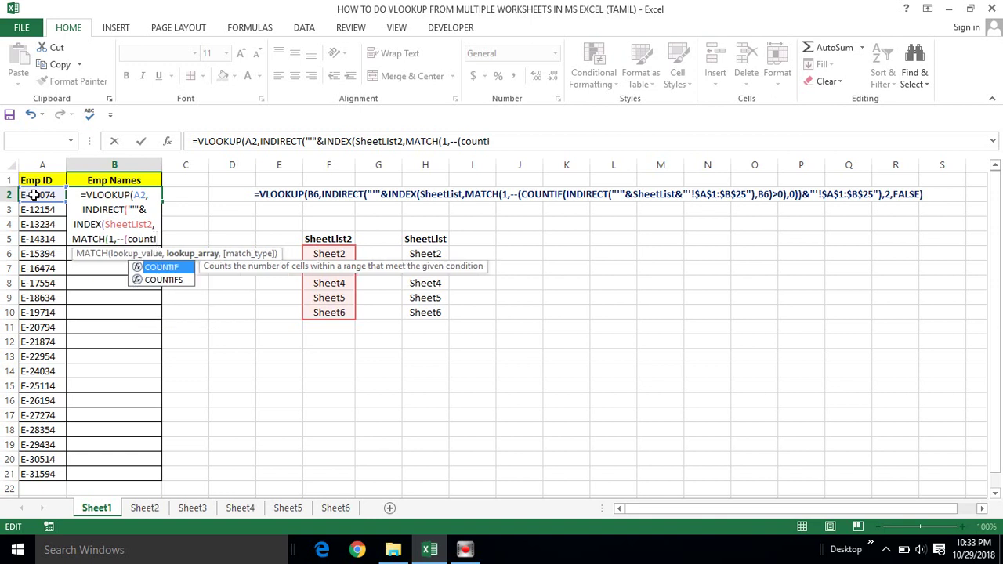
pyautogui.press('Tab')
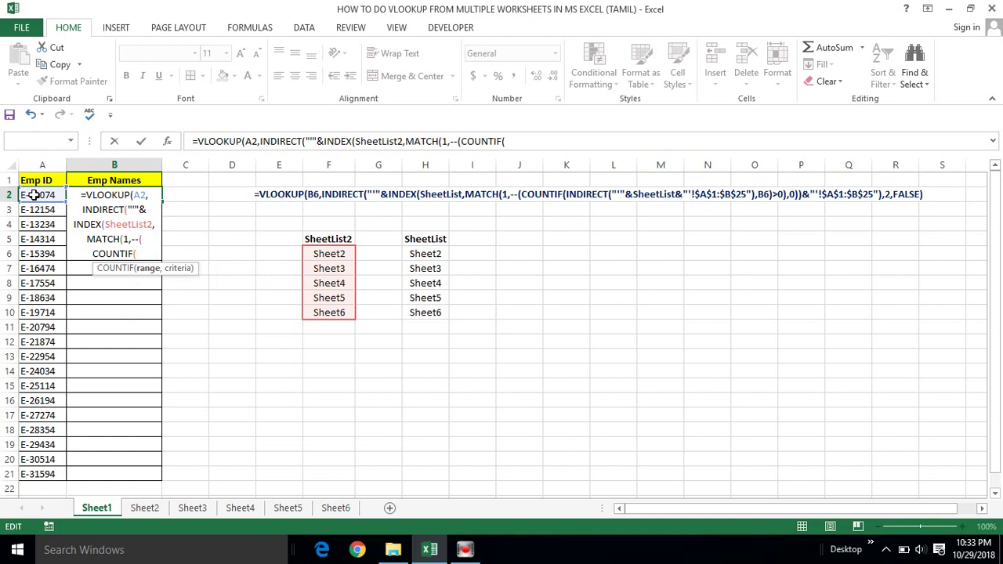
pyautogui.write('ind')
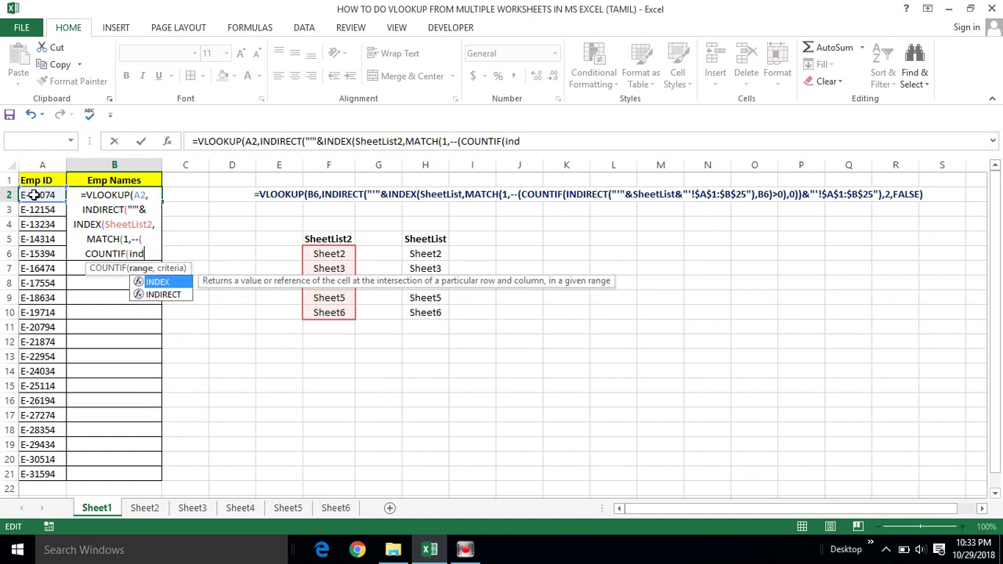
pyautogui.press('Down')
pyautogui.press('Tab')
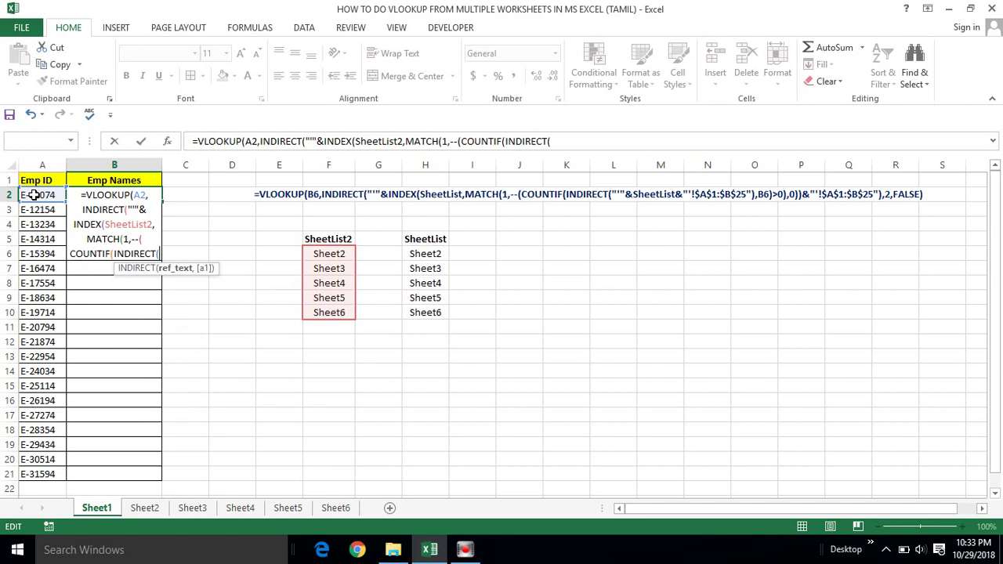
pyautogui.write('"')
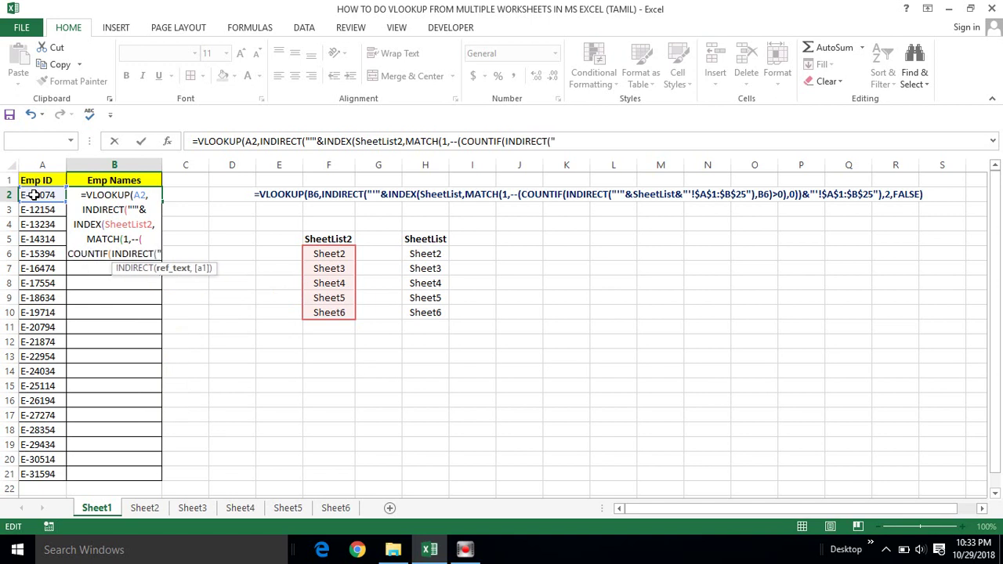
pyautogui.write("'")
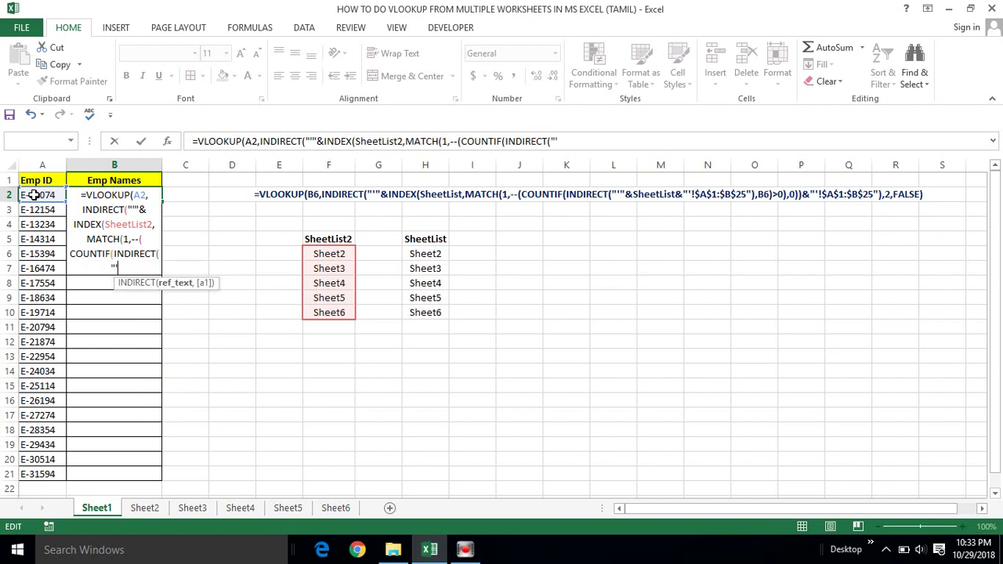
pyautogui.write('"')
pyautogui.write('&')
pyautogui.write('shett')
pyautogui.press('BackSpace')
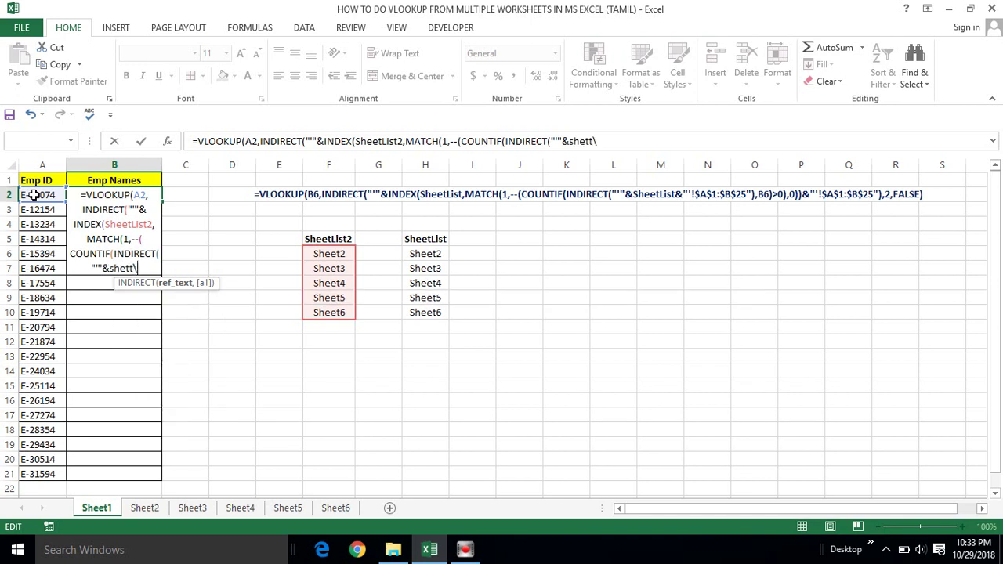
pyautogui.press('BackSpace')
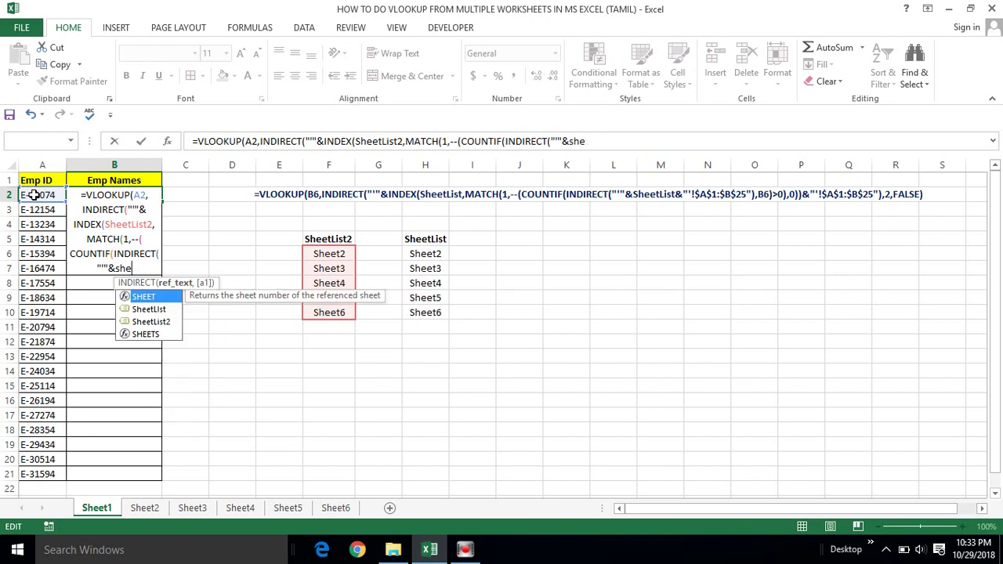
pyautogui.press('Down')
pyautogui.press('Down')
pyautogui.press('Tab')
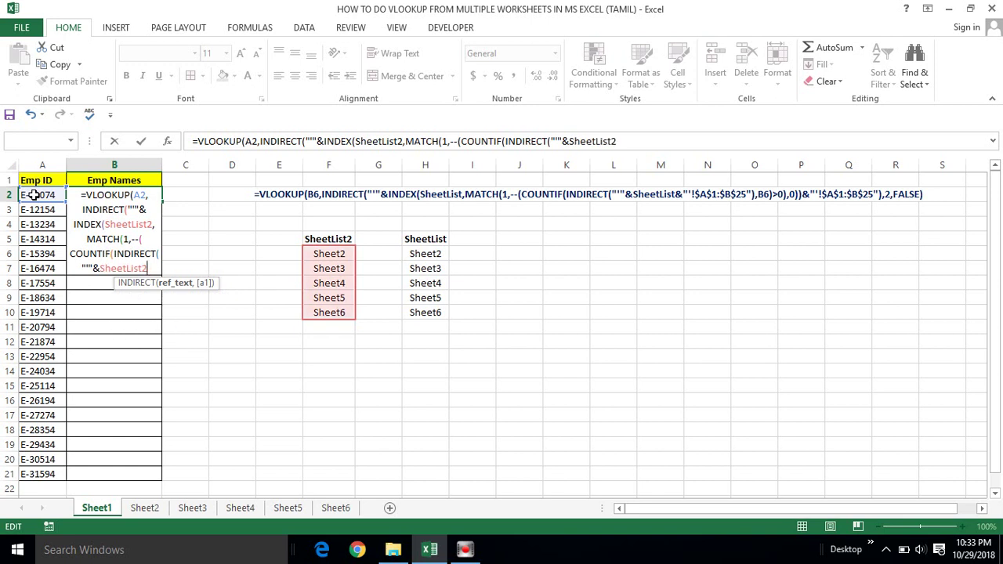
pyautogui.write('&')
pyautogui.write('"')
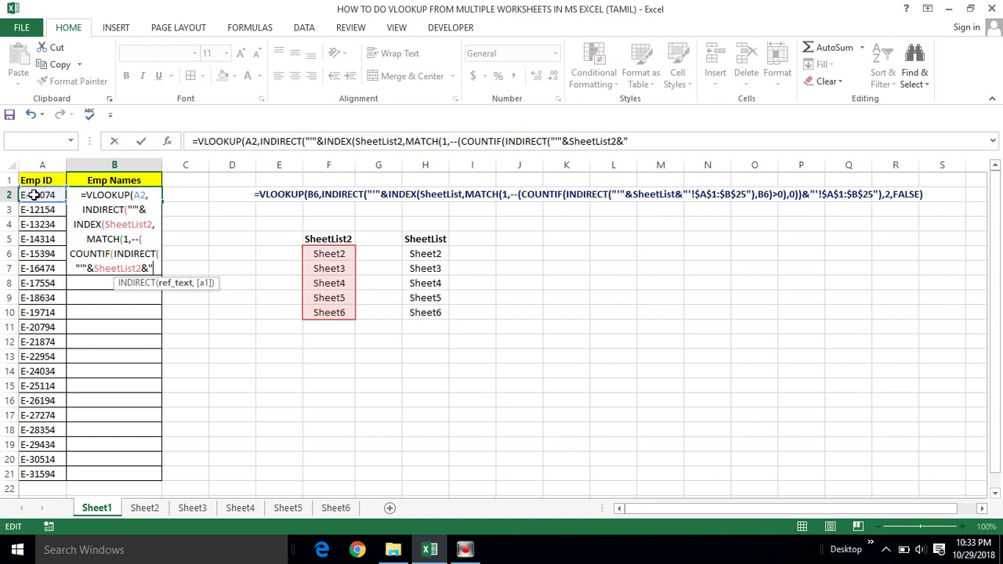
pyautogui.write('"')
pyautogui.write('!')
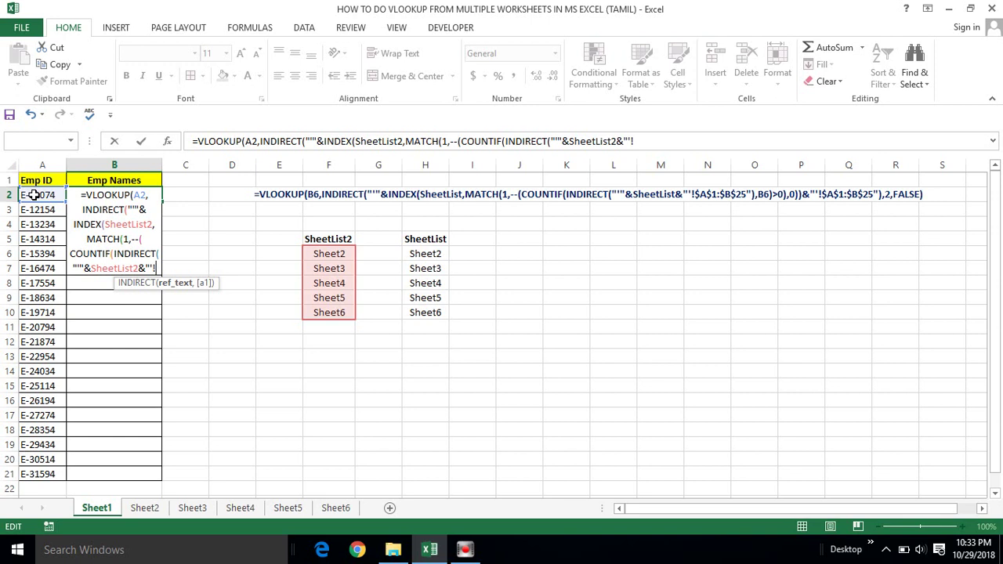
pyautogui.write('A1')
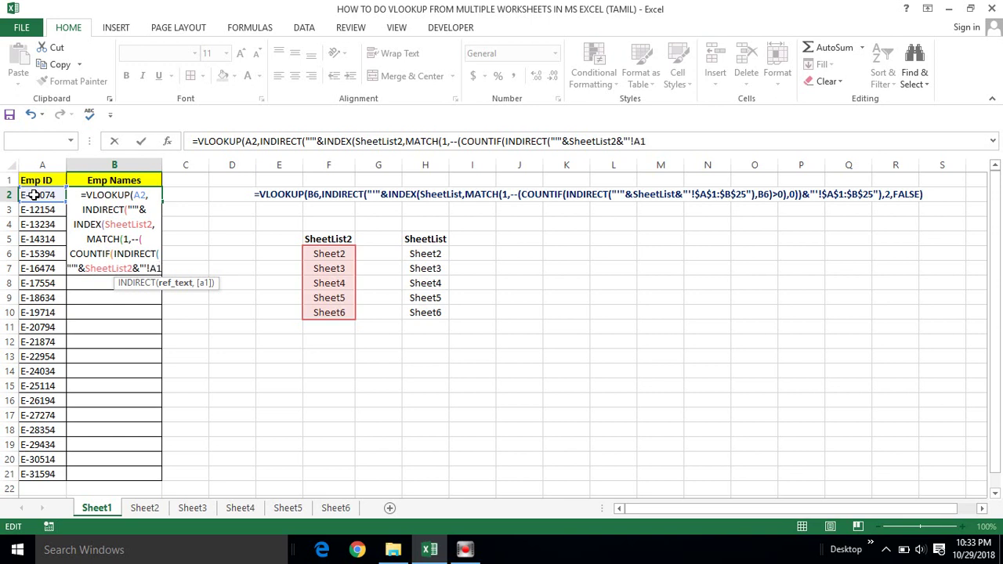
pyautogui.write(':')
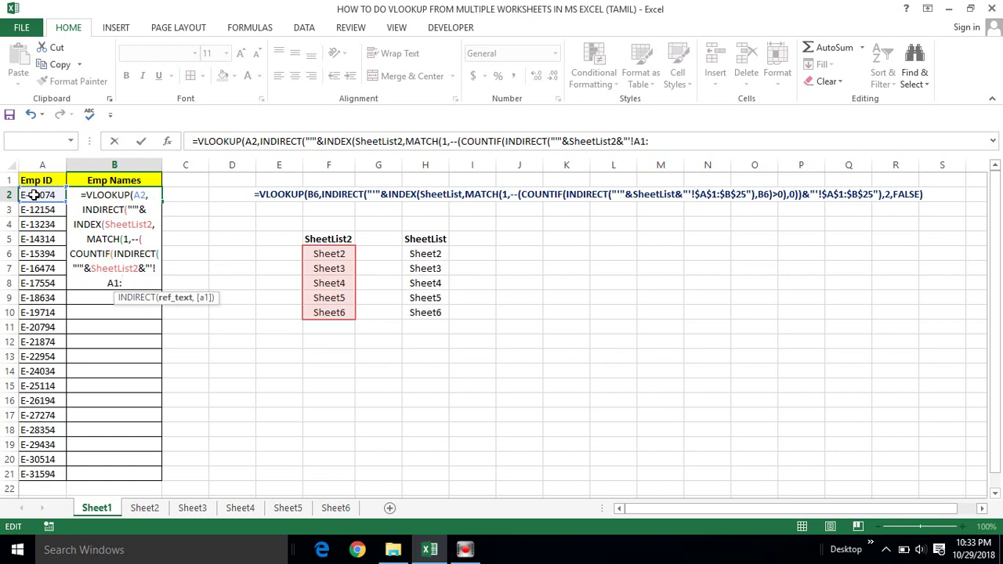
pyautogui.write('B')
pyautogui.write('20')
# Make the COUNTIF range absolute as $A$1:$B$20
pyautogui.click(107, 283)
pyautogui.press('F4')
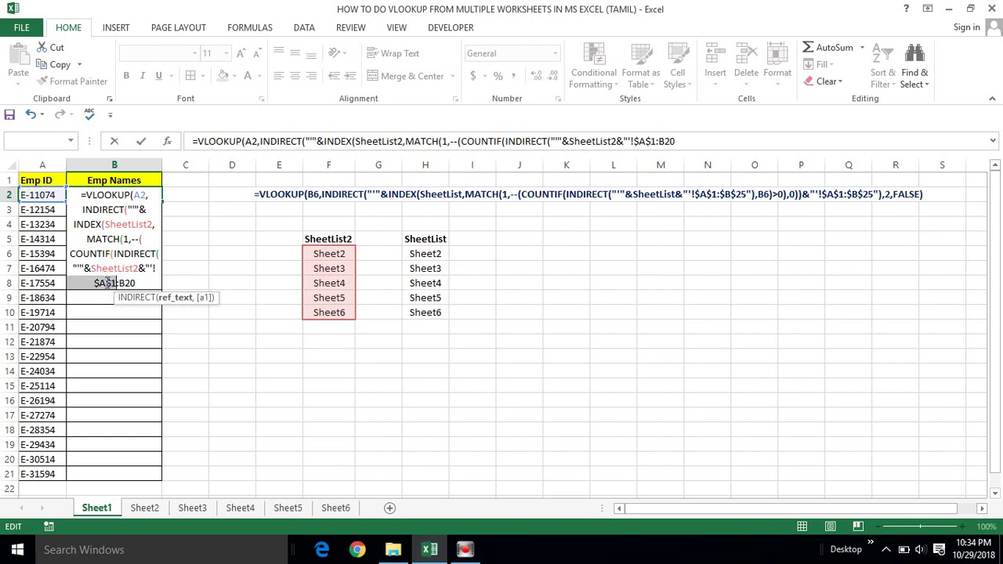
pyautogui.click(124, 283)
pyautogui.press('F4')
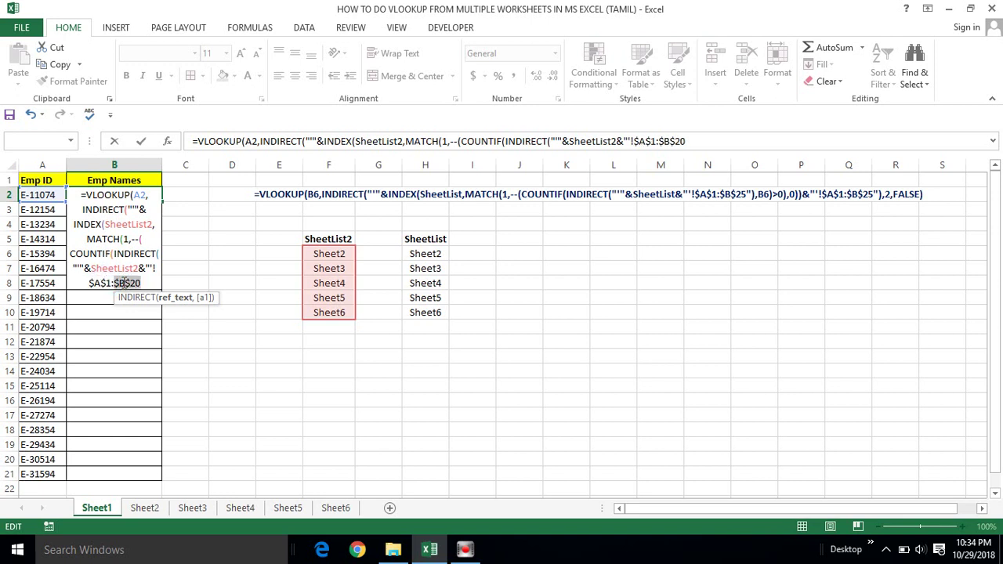
pyautogui.click(143, 283)
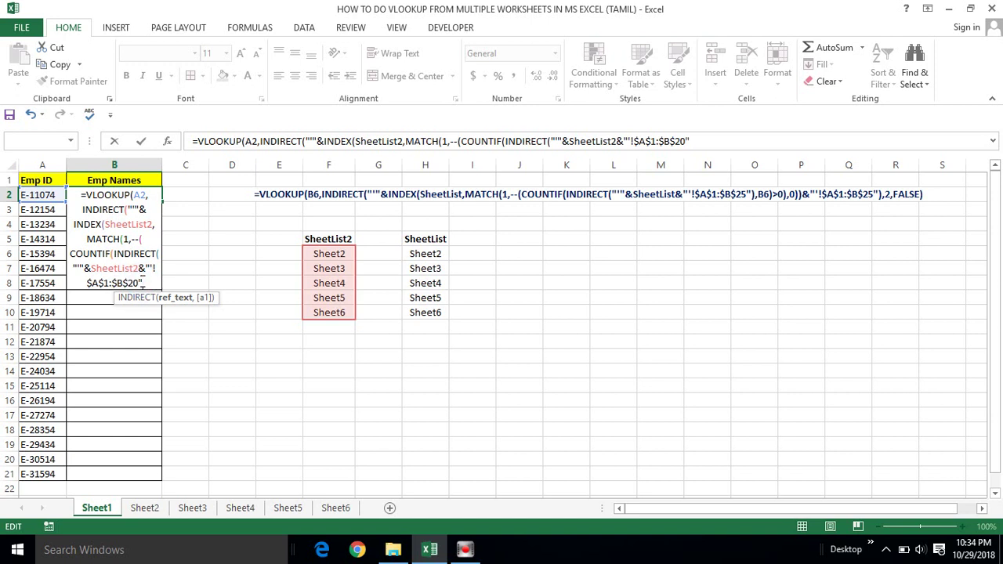
# Close COUNTIF with criterion A2 >0, MATCH with type 0 and INDEX, then add the trailing A1:B20 range
pyautogui.write('"),')
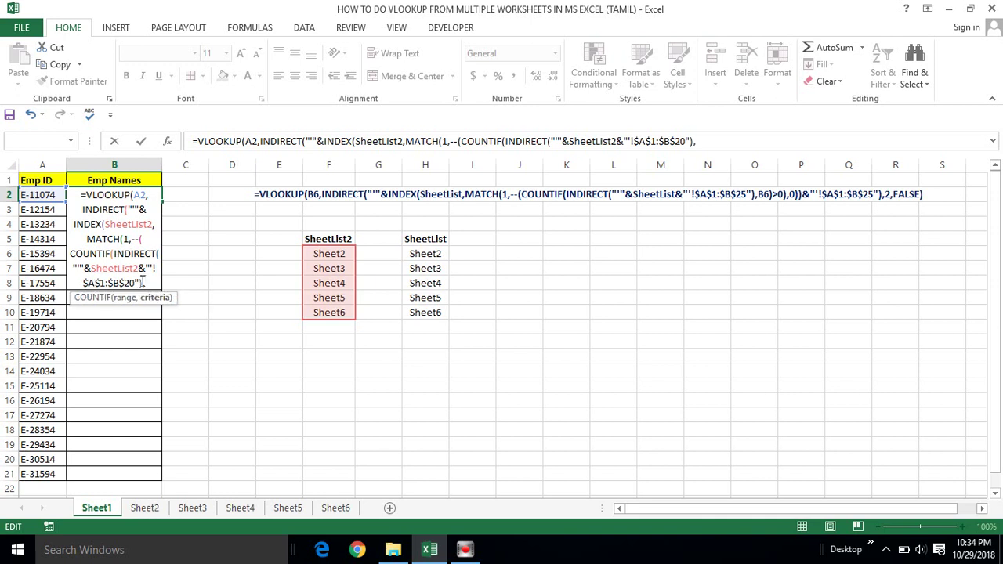
pyautogui.write('A2')
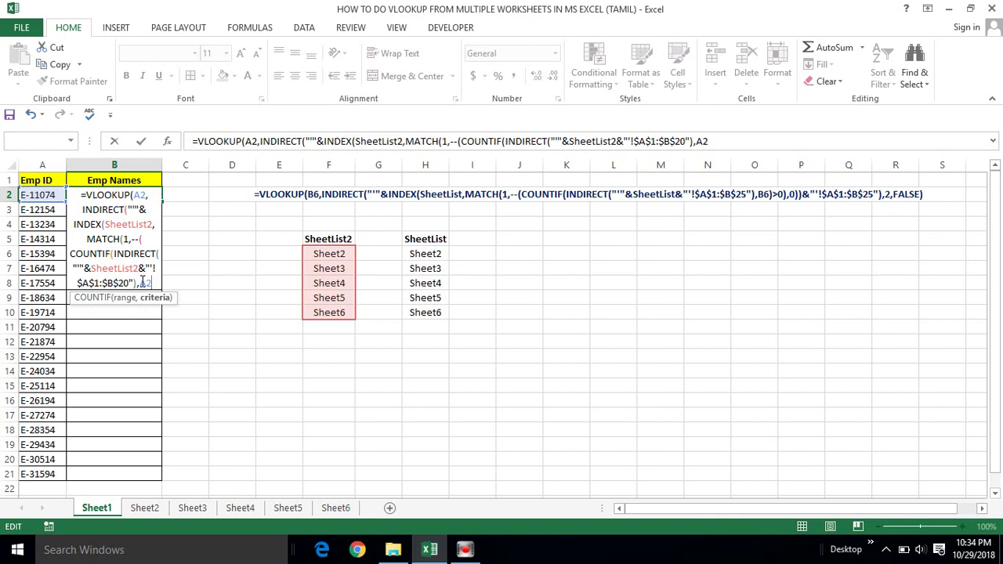
pyautogui.write(')')
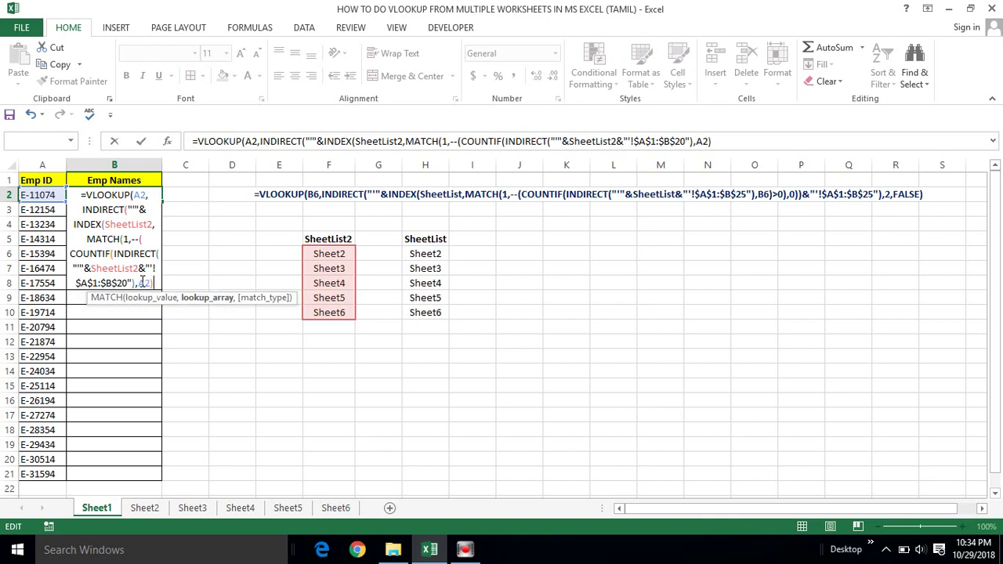
pyautogui.write('>')
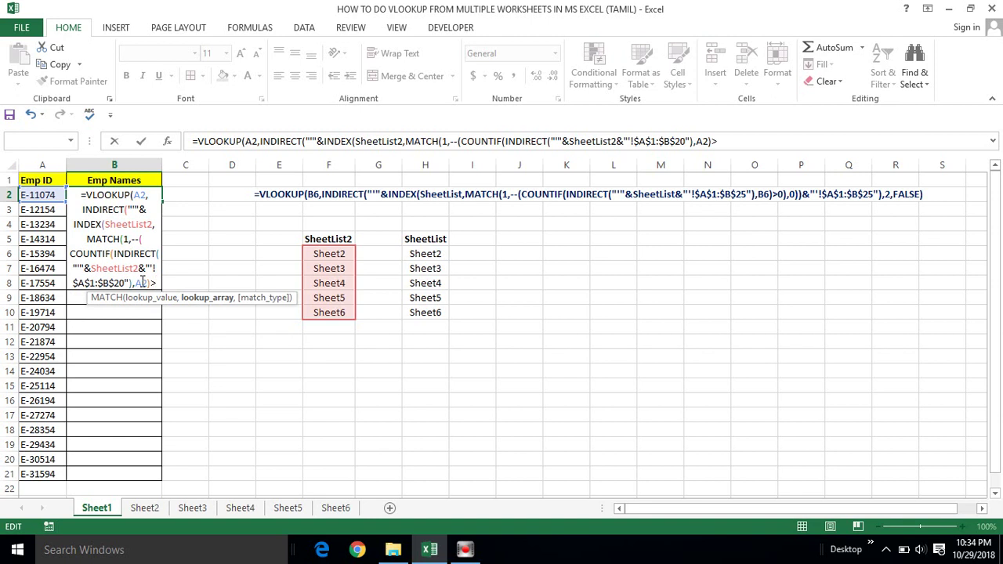
pyautogui.write('0')
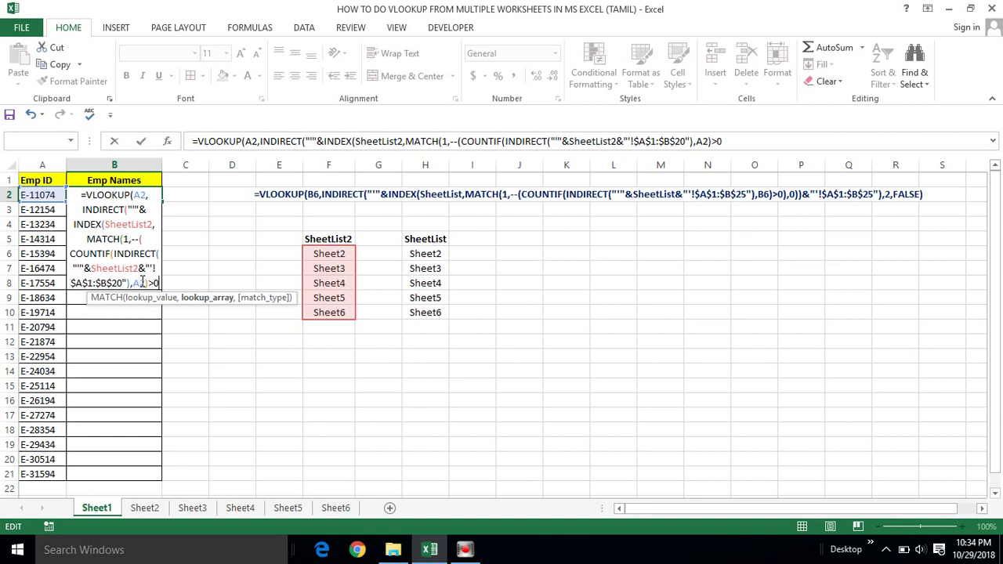
pyautogui.write(')')
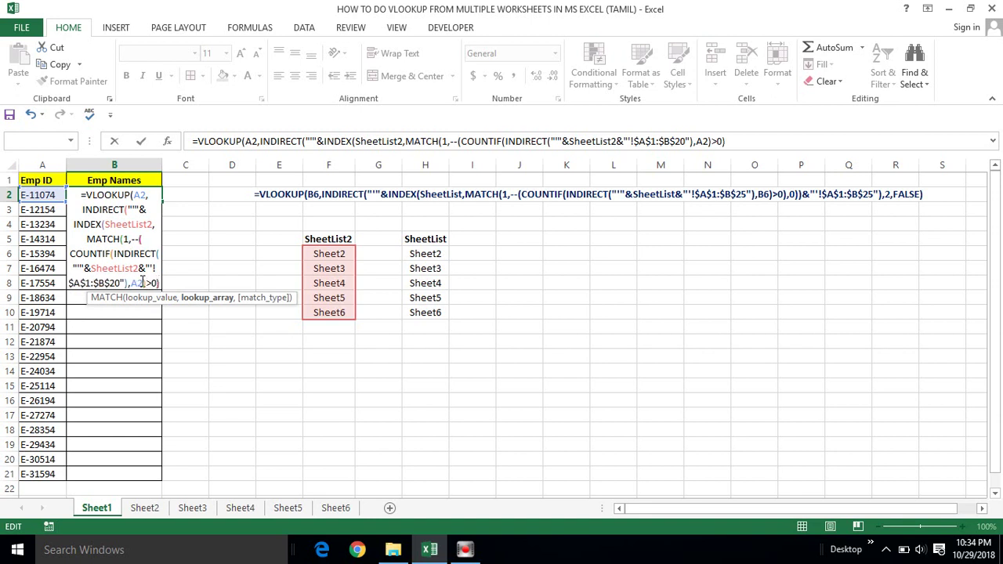
pyautogui.write(',')
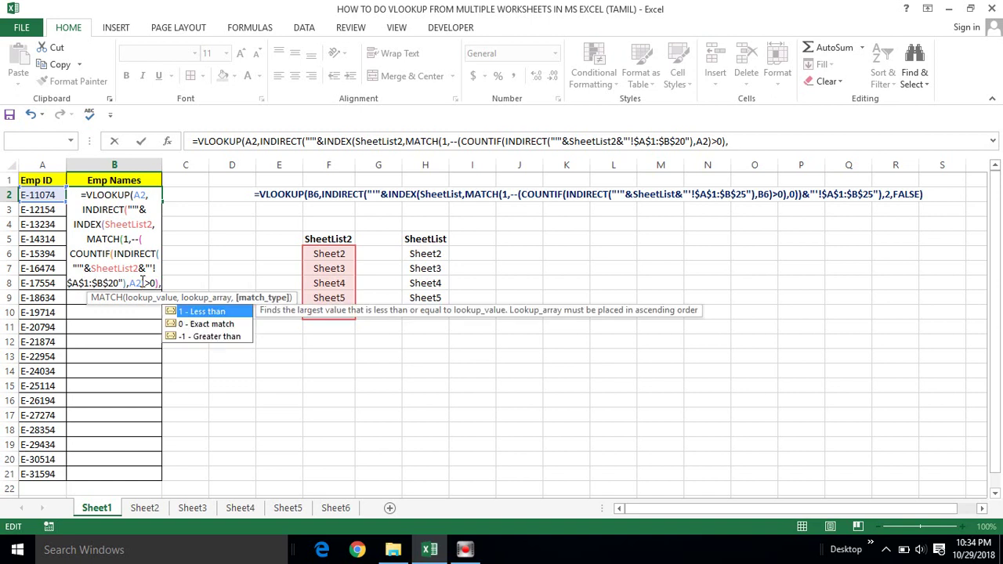
pyautogui.write('0')
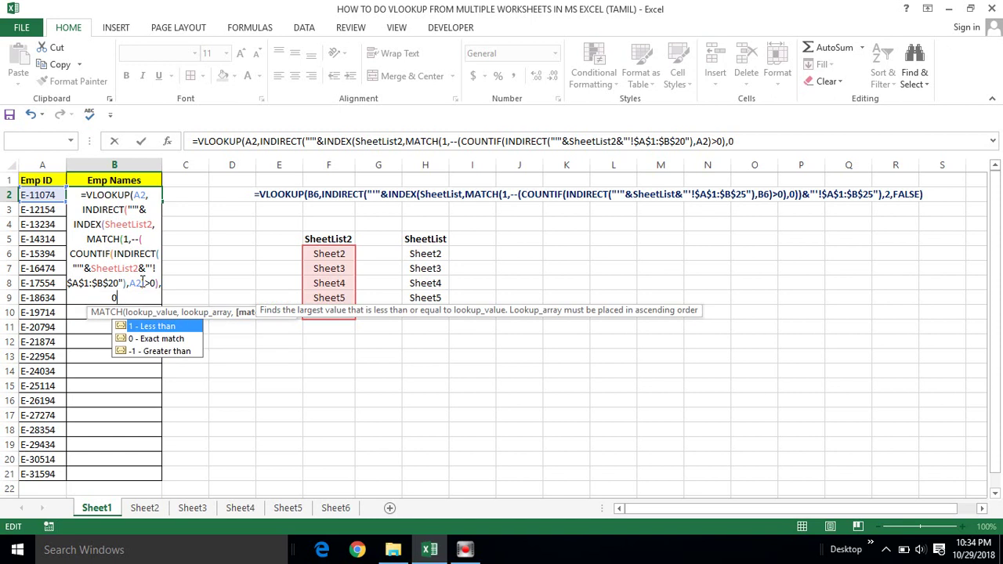
pyautogui.write(')')
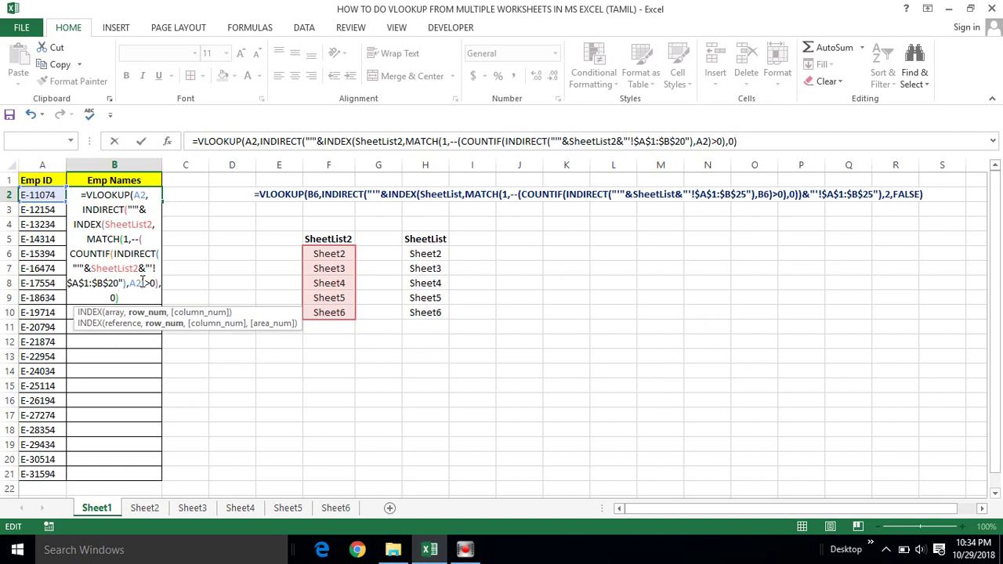
pyautogui.write(')')
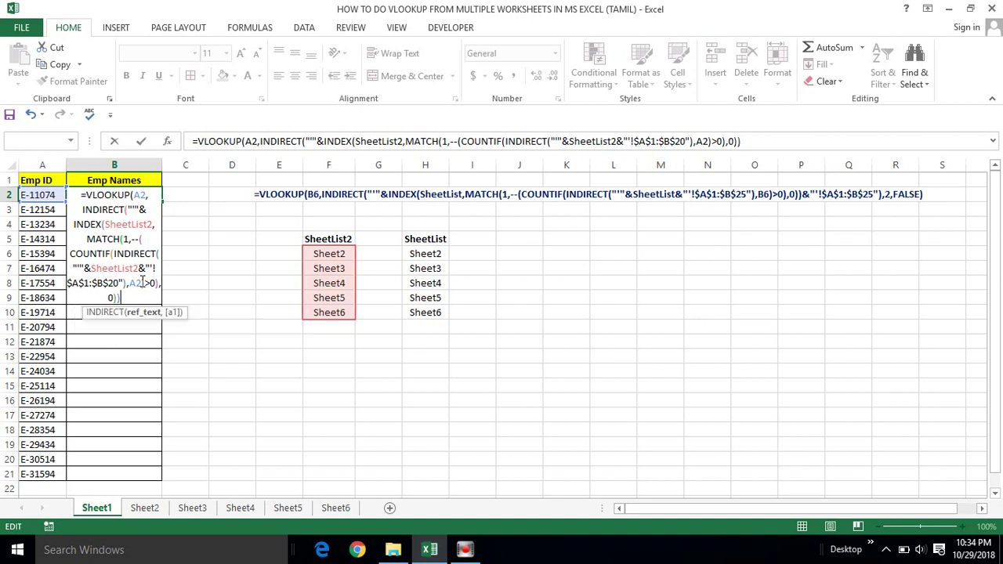
pyautogui.write('&')
pyautogui.write('"')
pyautogui.write('"')
pyautogui.write('!')
pyautogui.write('A')
pyautogui.write('1')
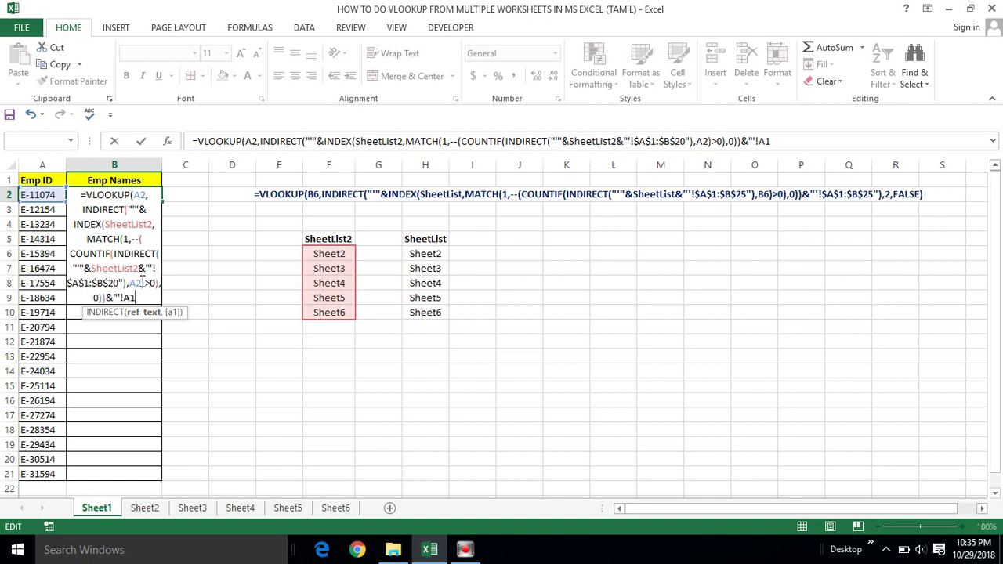
pyautogui.write(':B')
pyautogui.write('2')
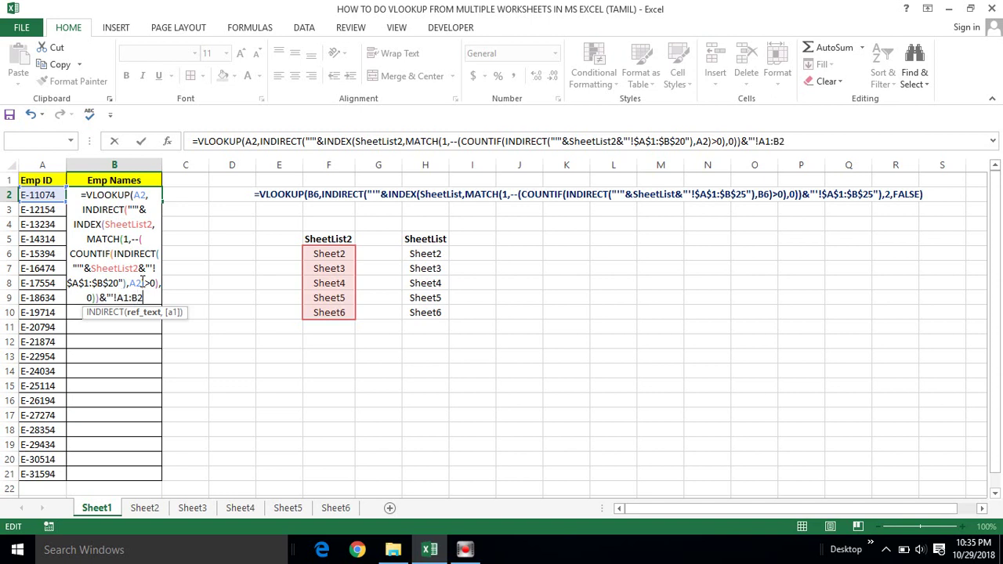
pyautogui.write('0')
# Make the trailing lookup range absolute as $A$1:$B$20
pyautogui.press('F4')
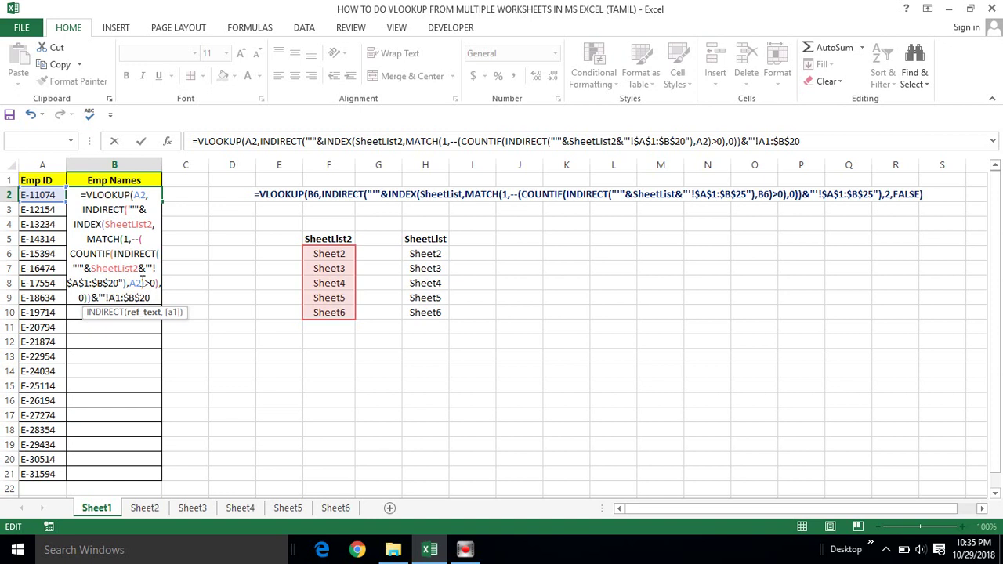
pyautogui.moveTo(112, 298); pyautogui.dragTo(123, 298)
pyautogui.press('F4')
pyautogui.click(157, 298)
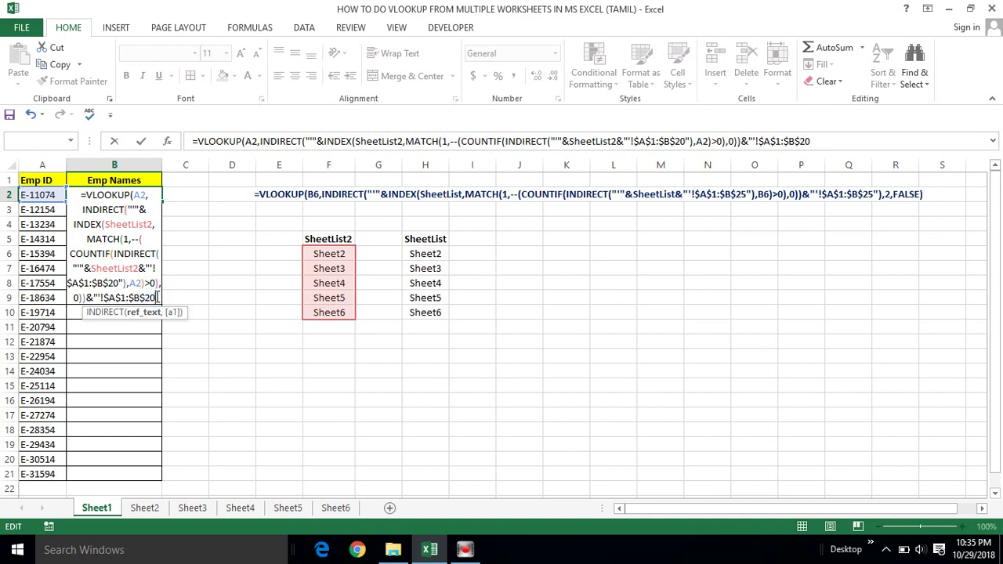
# Finish the VLOOKUP with column 2 and FALSE, and enter it as an array formula
pyautogui.write('"')
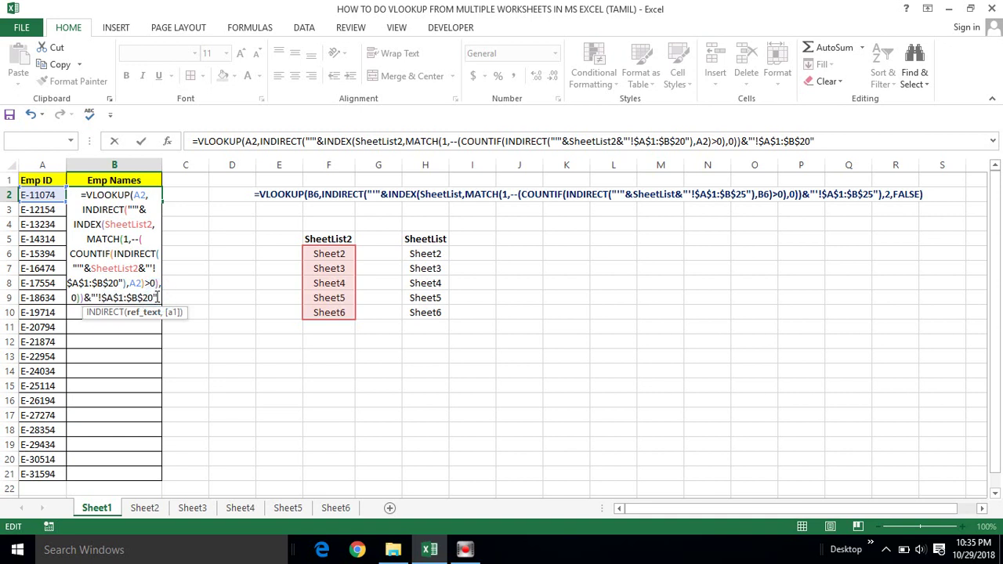
pyautogui.write('),')
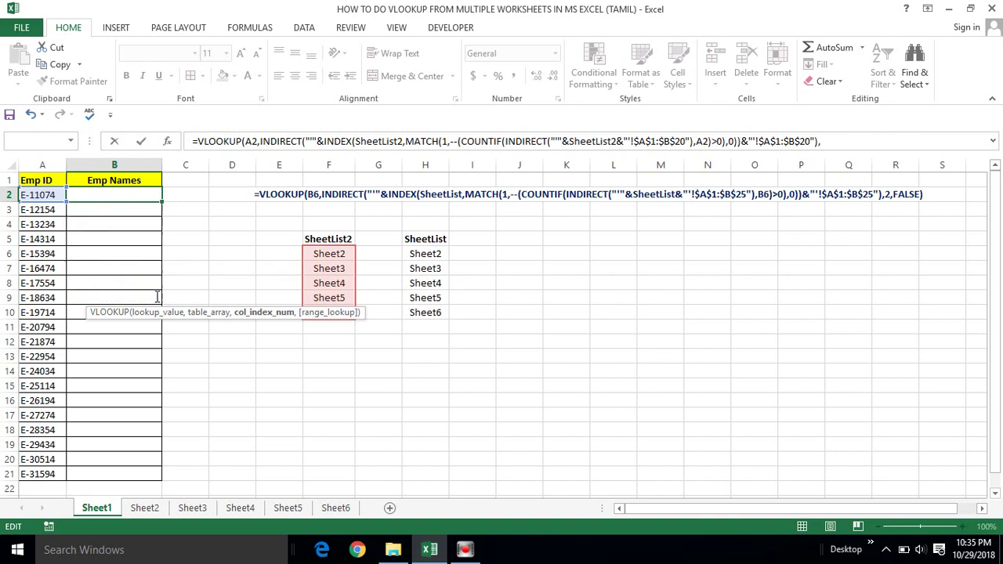
pyautogui.write('2,')
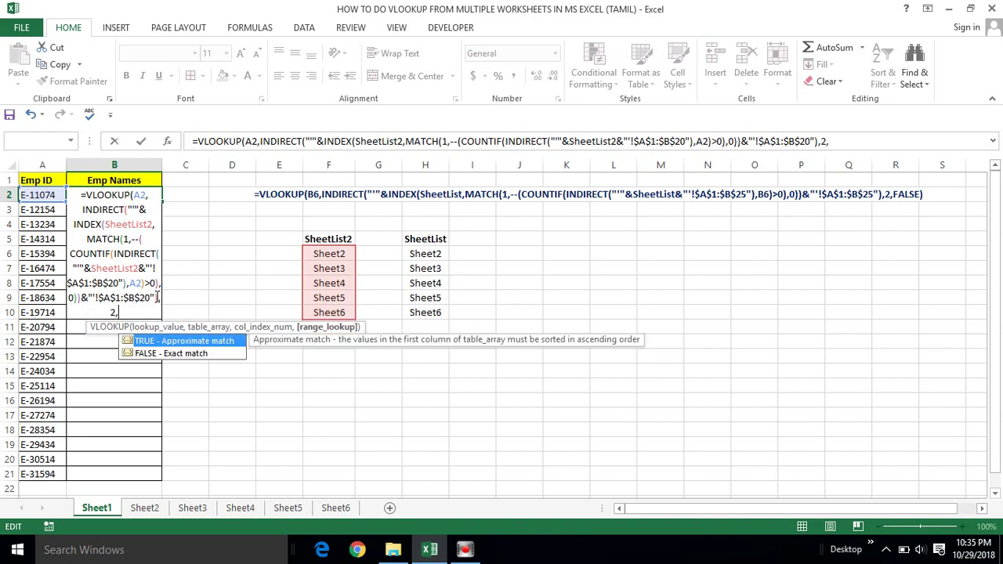
pyautogui.press('Down')
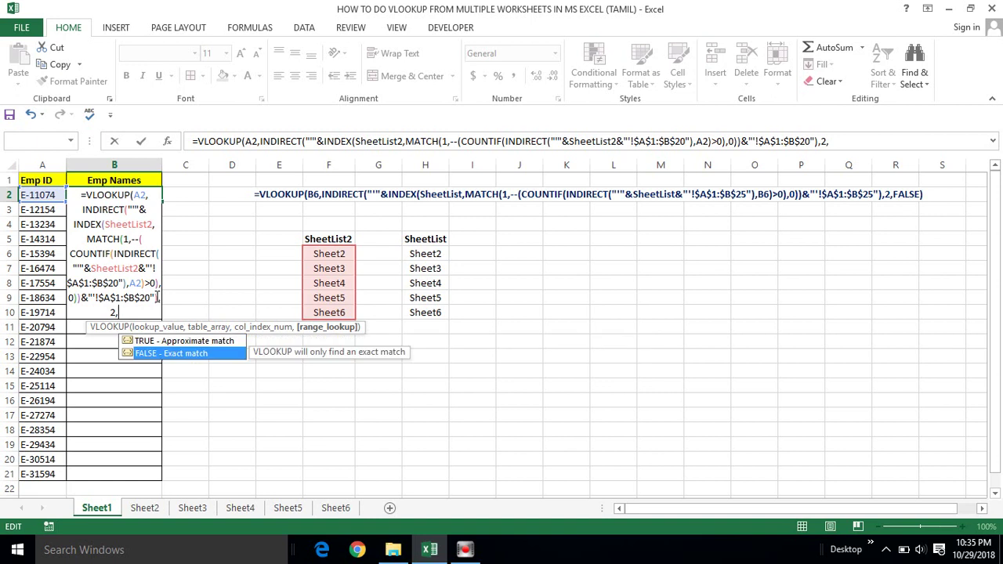
pyautogui.press('Tab')
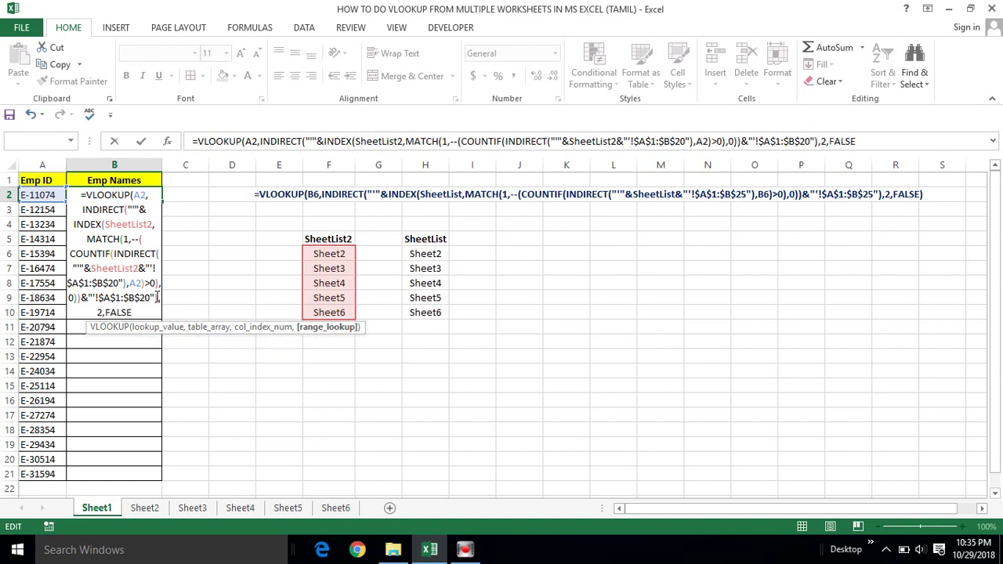
pyautogui.write(')')
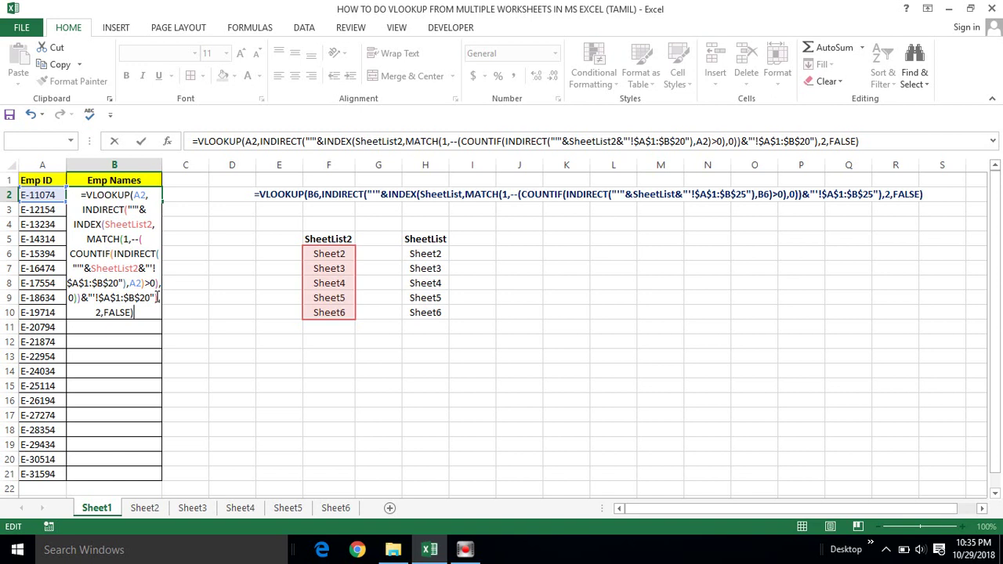
pyautogui.hotkey('ctrl', 'shift', 'Return')
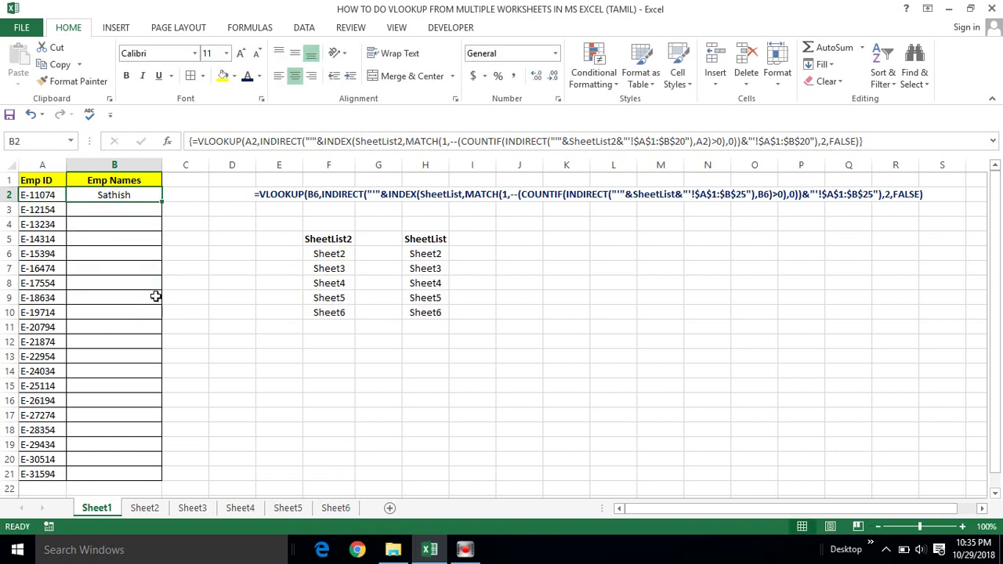
pyautogui.press('Right')
pyautogui.press('Left')
pyautogui.press('Left')
pyautogui.press('Right')
# Fill B2's lookup formula down through row 21 and return to B2
pyautogui.doubleClick(160, 202)
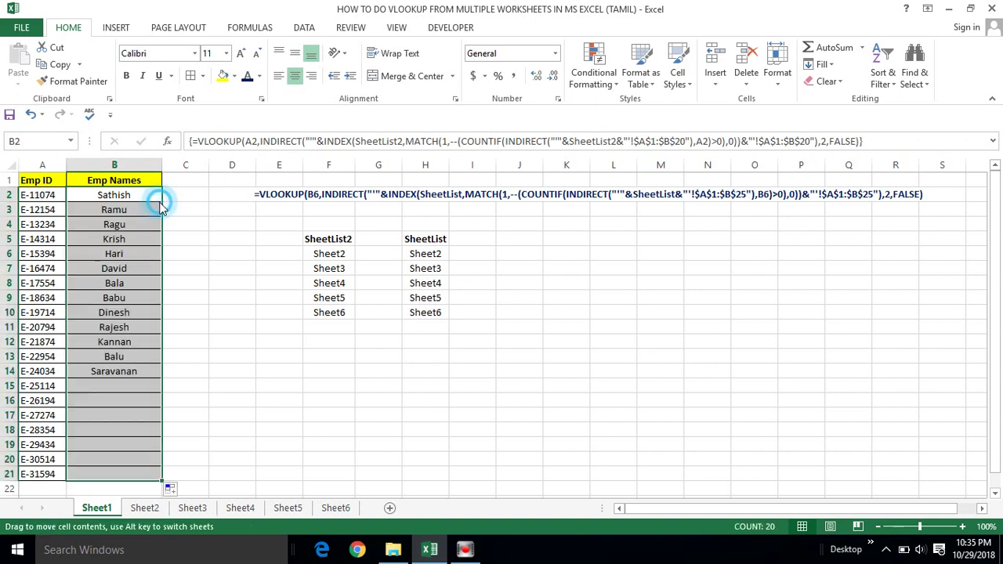
pyautogui.click(98, 239)
pyautogui.press('Up')
pyautogui.press('Up')
pyautogui.press('Up')
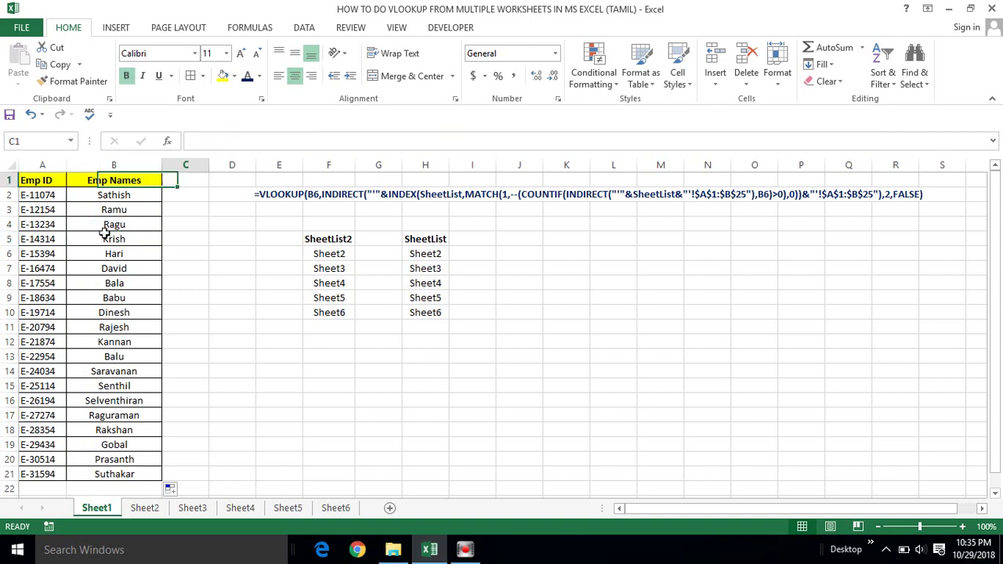
pyautogui.press('Down')
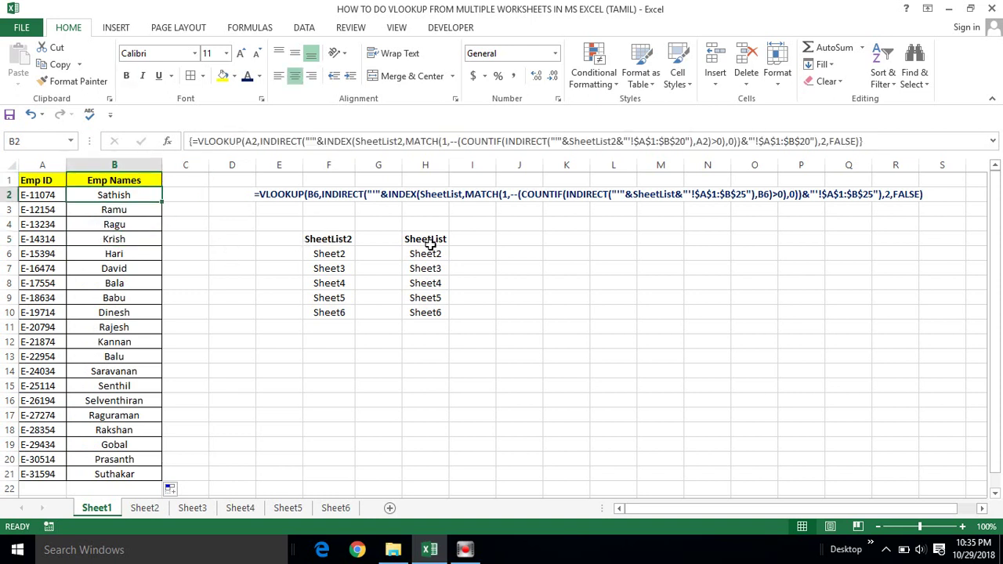
# Inspect the SheetList range in column H and the SheetList2 range in column F
pyautogui.moveTo(424, 240); pyautogui.dragTo(426, 308)
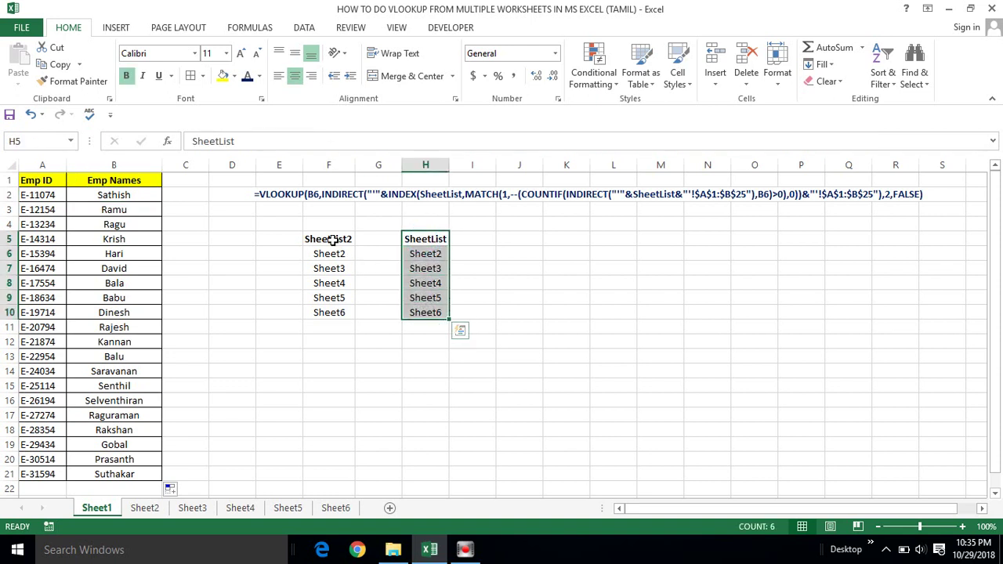
pyautogui.moveTo(332, 243); pyautogui.dragTo(333, 313)
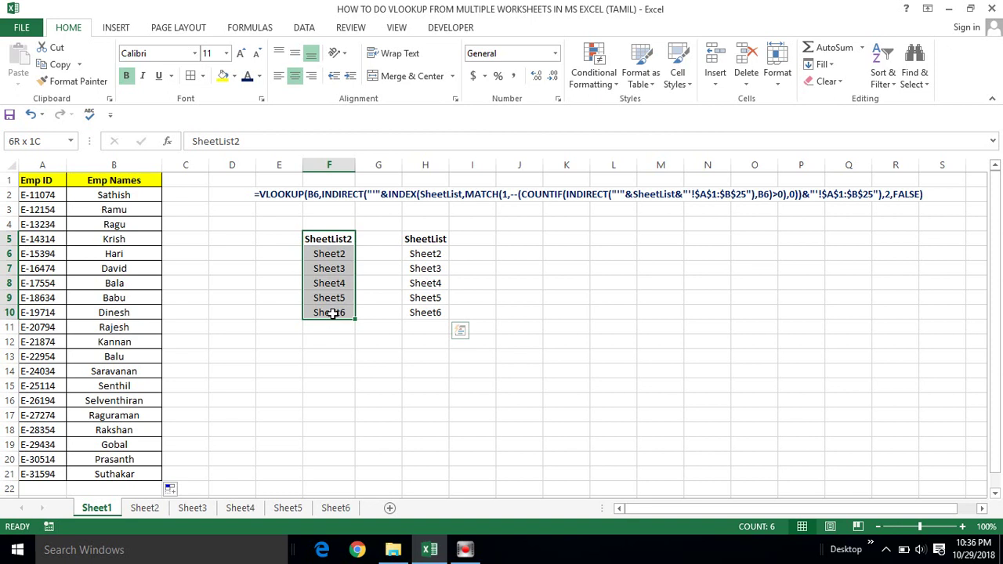
pyautogui.click(315, 243)
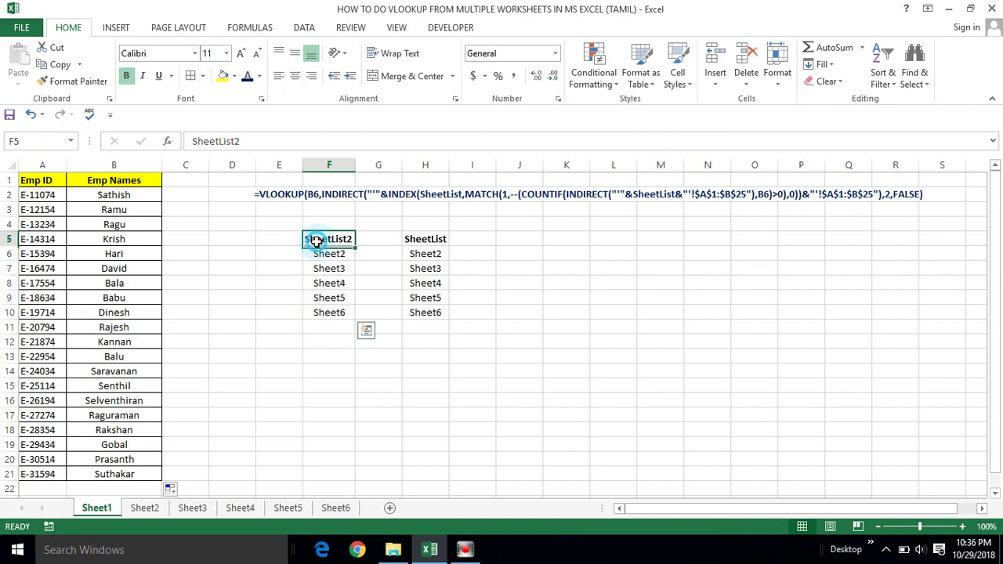
pyautogui.click(291, 242)
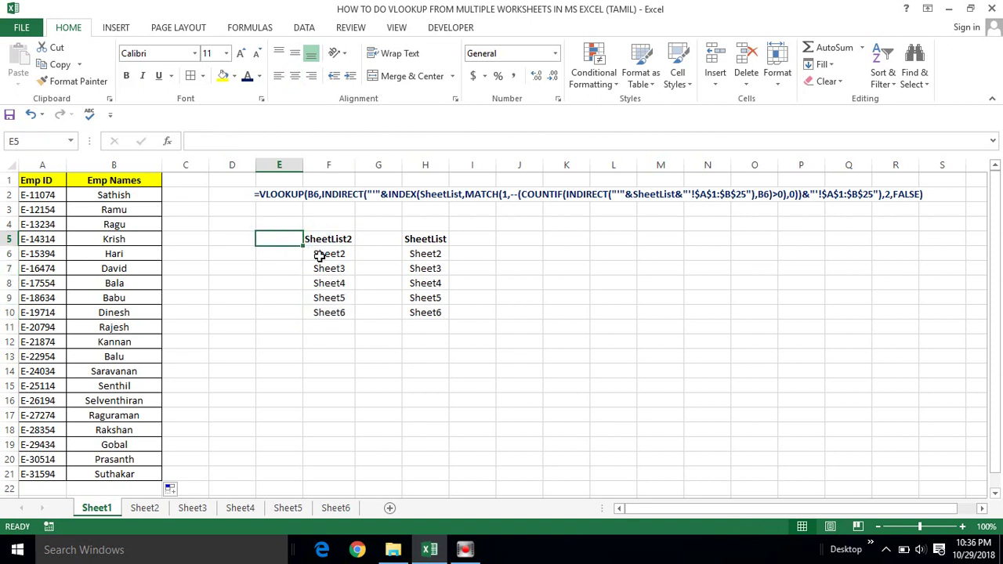
pyautogui.click(320, 257)
pyautogui.click(316, 239)
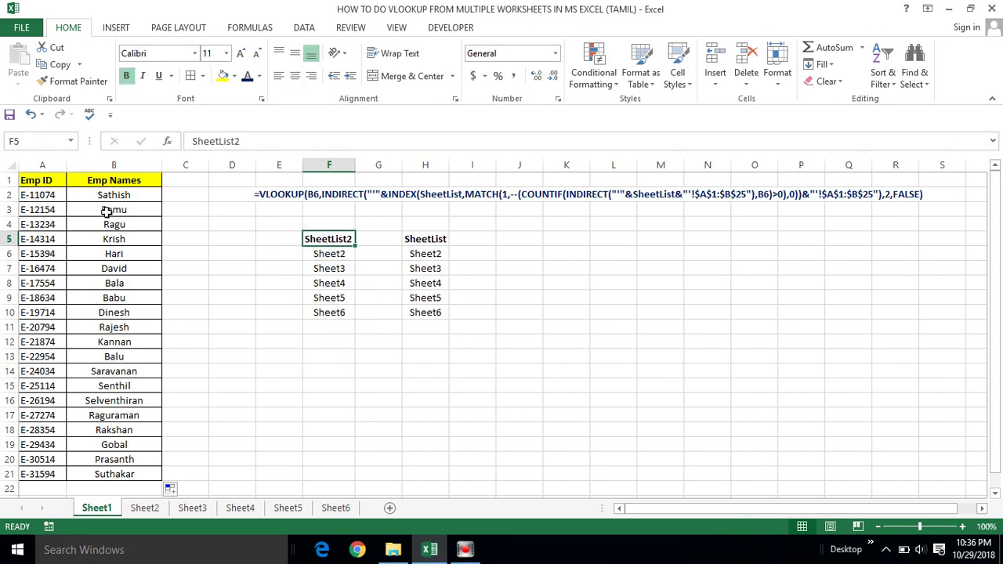
# Open B2's array VLOOKUP formula in the formula bar and highlight its opening part
pyautogui.click(122, 200)
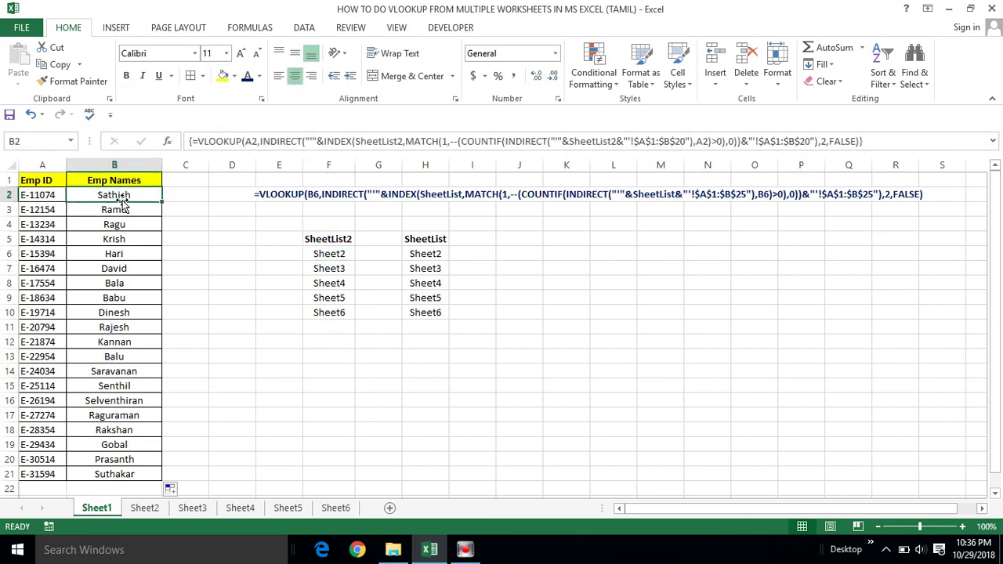
pyautogui.click(189, 141)
pyautogui.moveTo(192, 141); pyautogui.dragTo(865, 143)
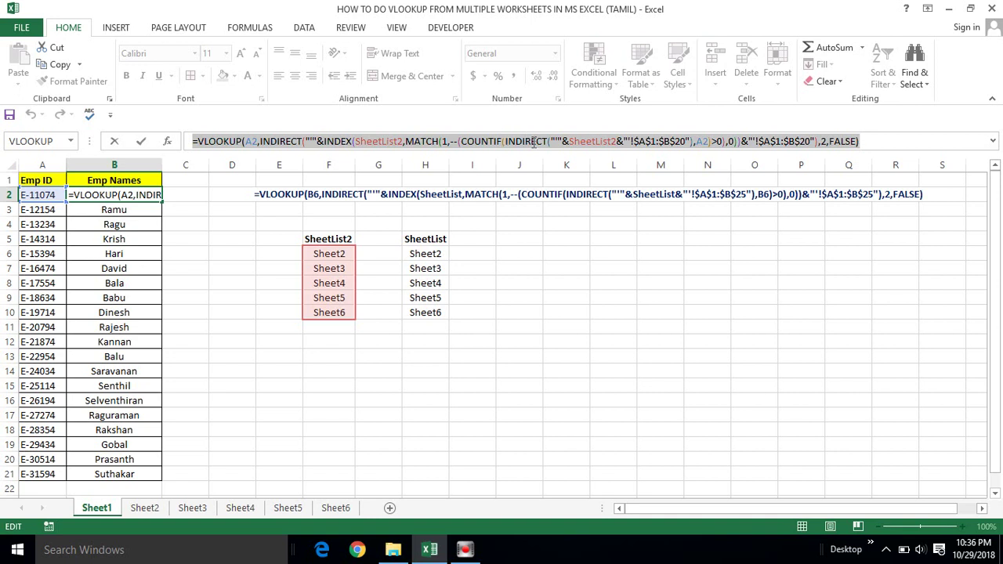
# Highlight the SheetList2 reference, then re-enter B2's lookup as an array formula returning Sathish
pyautogui.moveTo(571, 141); pyautogui.dragTo(685, 135)
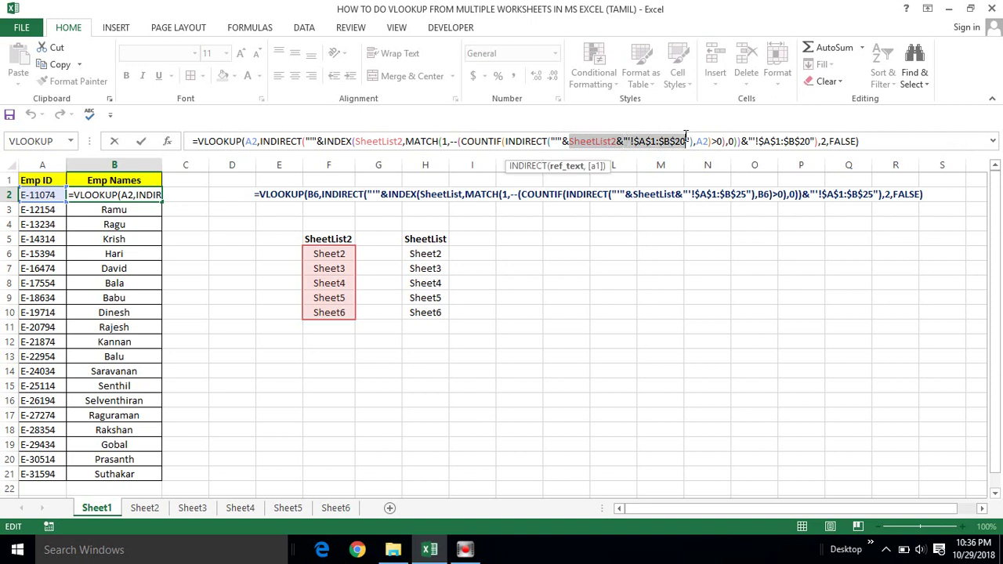
pyautogui.hotkey('ctrl', 'shift', 'Return')
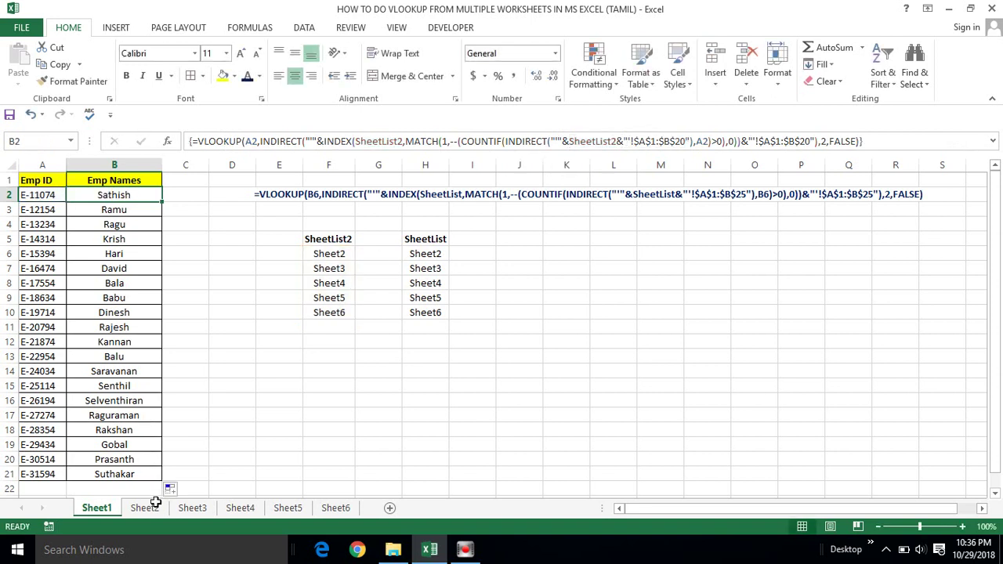
pyautogui.click(144, 507)
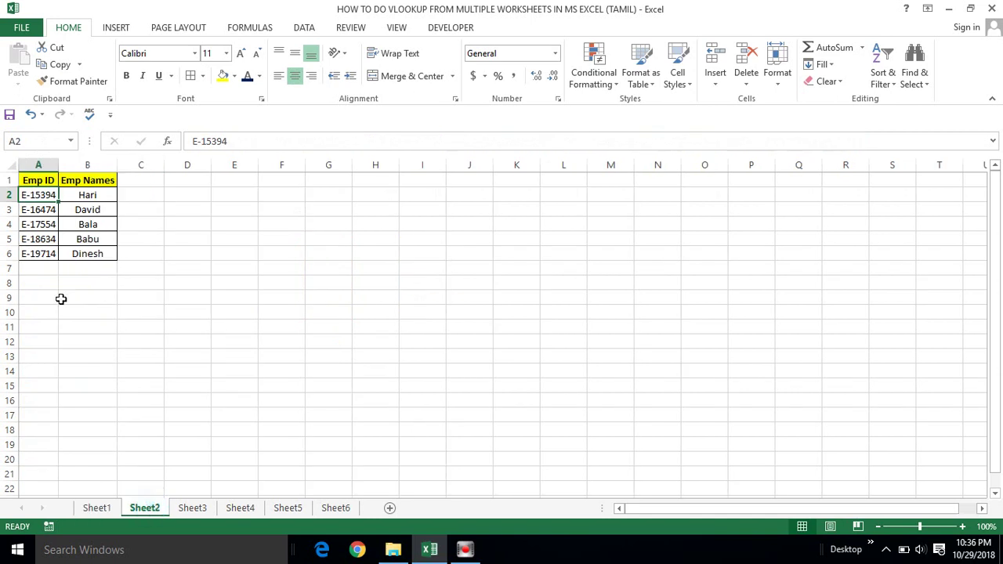
pyautogui.click(29, 180)
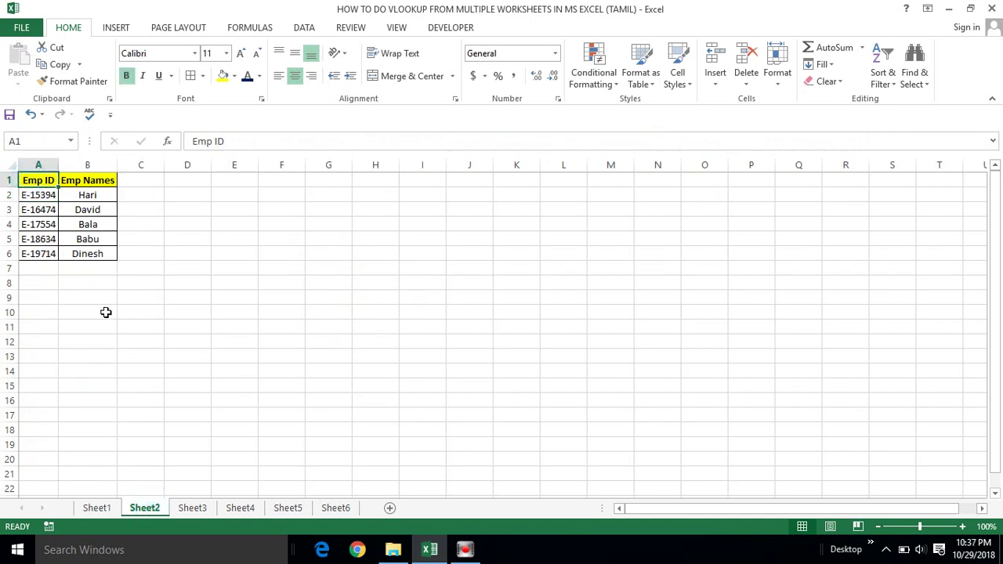
pyautogui.keyDown('shift'); pyautogui.click(90, 461); pyautogui.keyUp('shift')
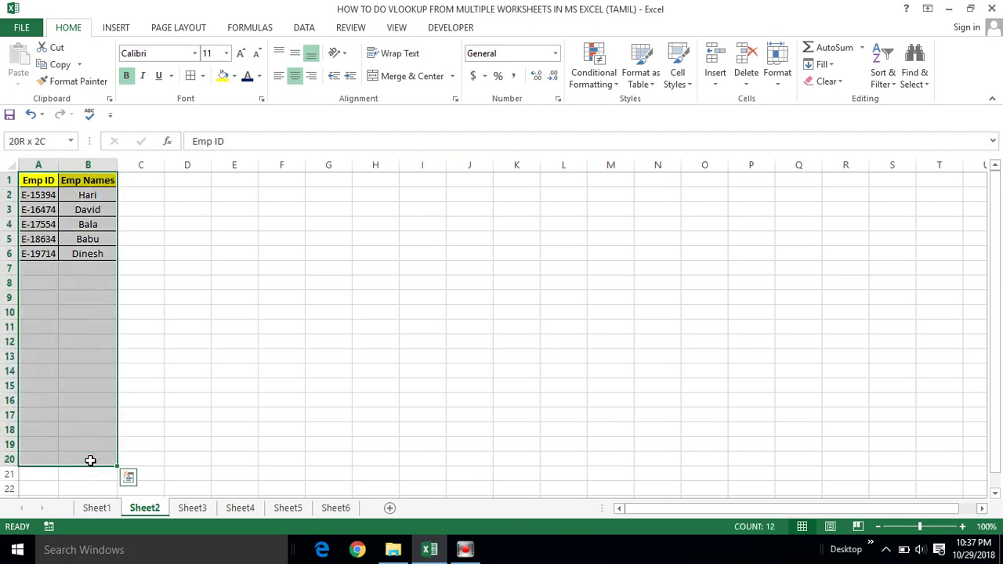
pyautogui.click(205, 504)
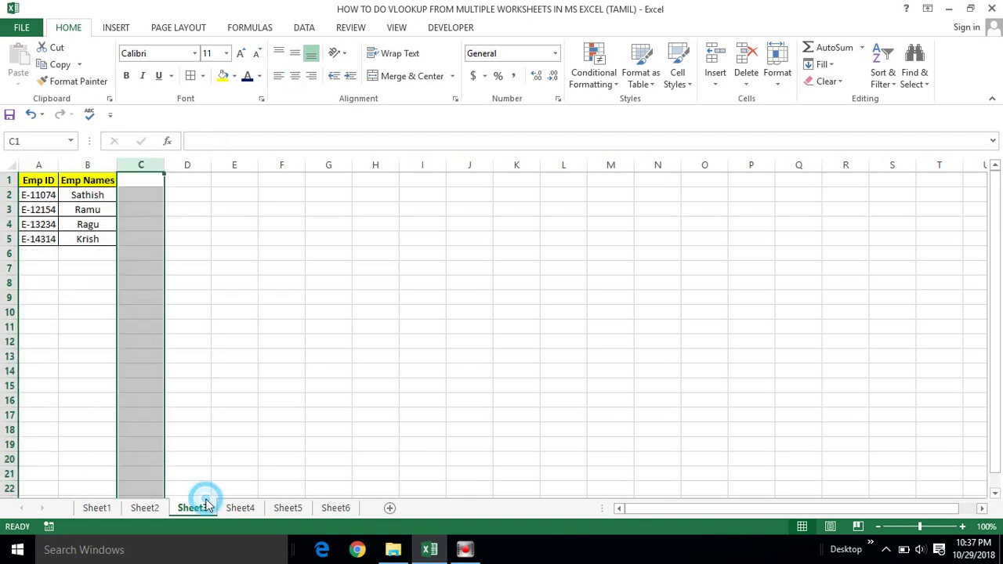
pyautogui.click(240, 508)
pyautogui.click(92, 509)
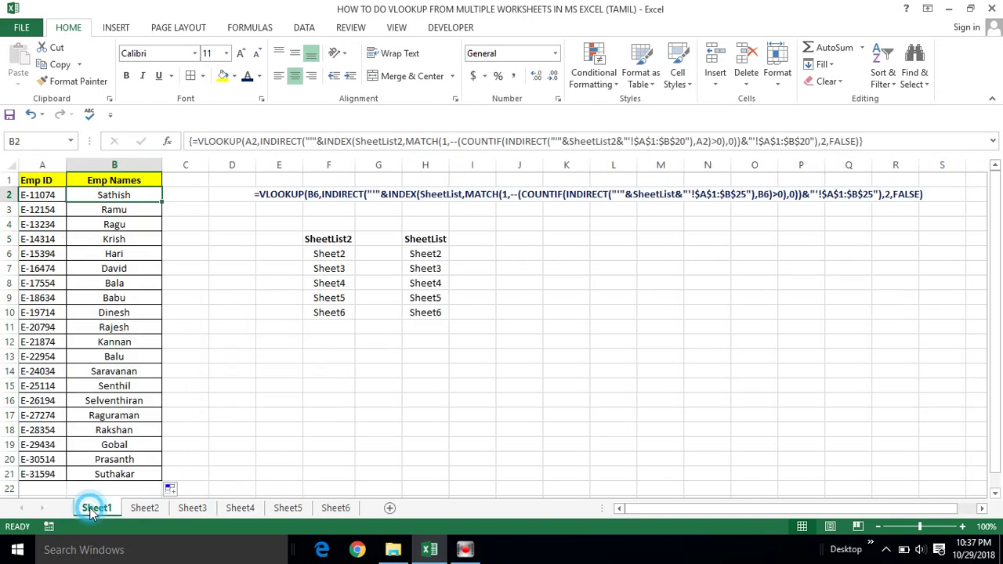
pyautogui.moveTo(634, 141); pyautogui.dragTo(832, 138)
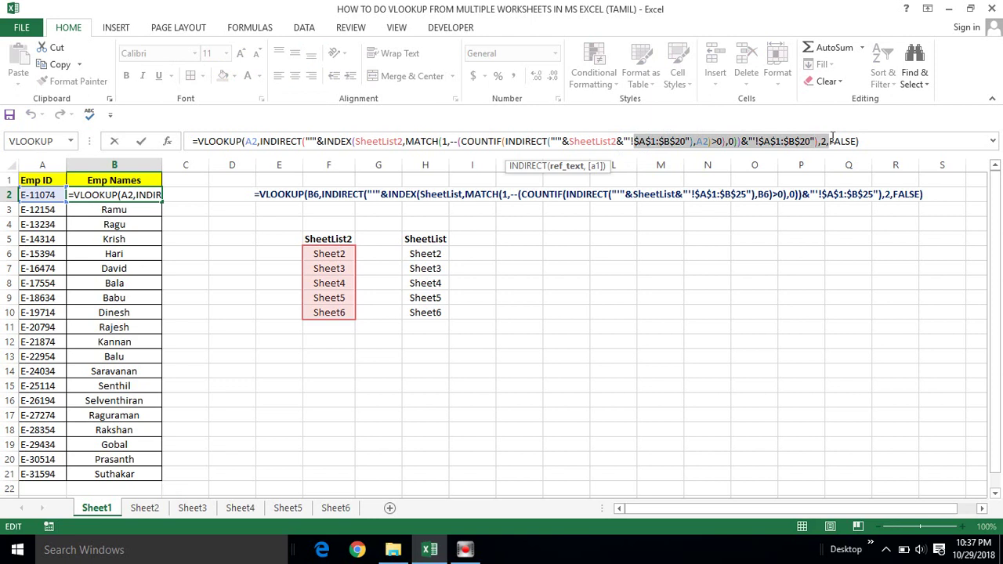
pyautogui.hotkey('ctrl', 'shift', 'Return')
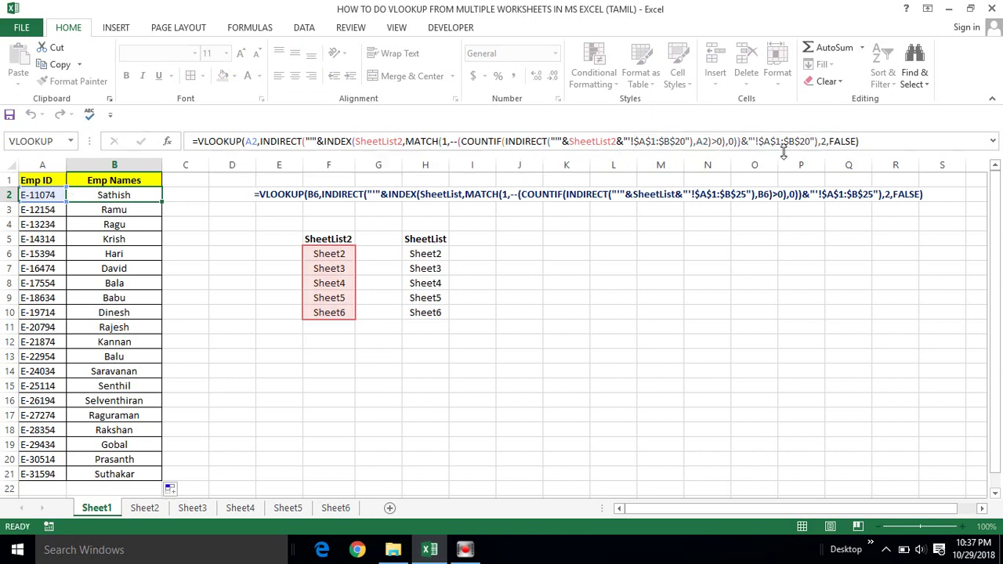
pyautogui.click(144, 508)
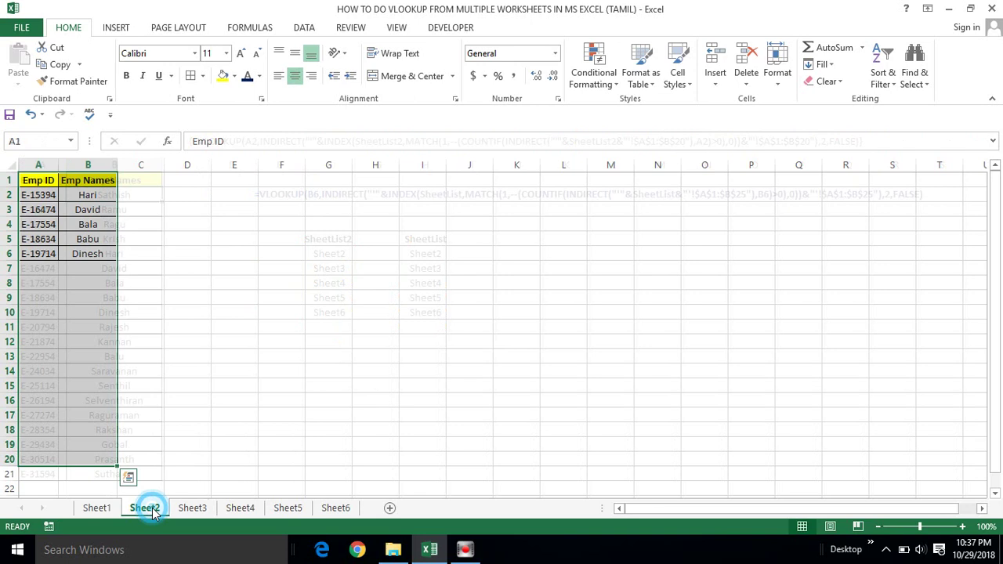
pyautogui.click(138, 184)
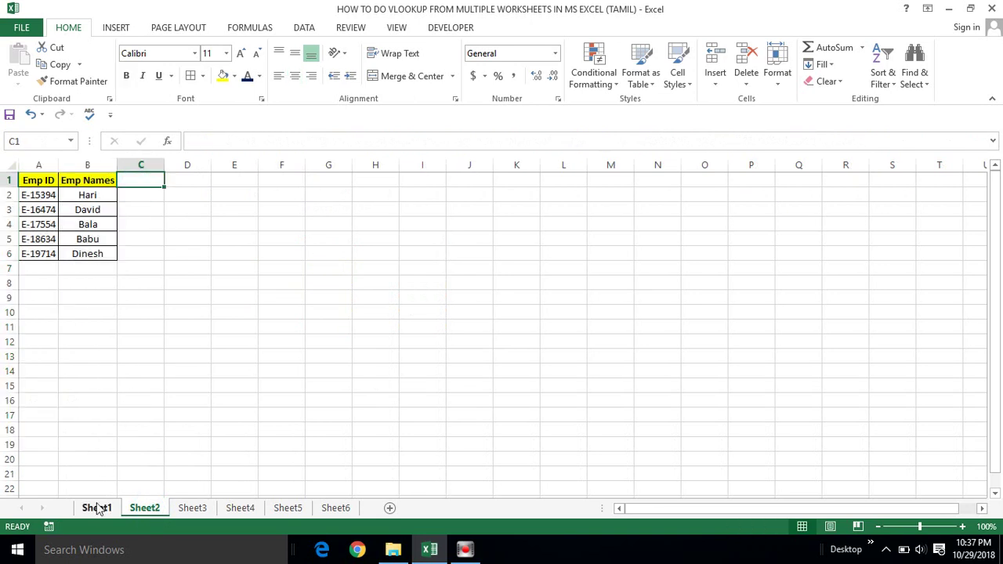
pyautogui.click(97, 508)
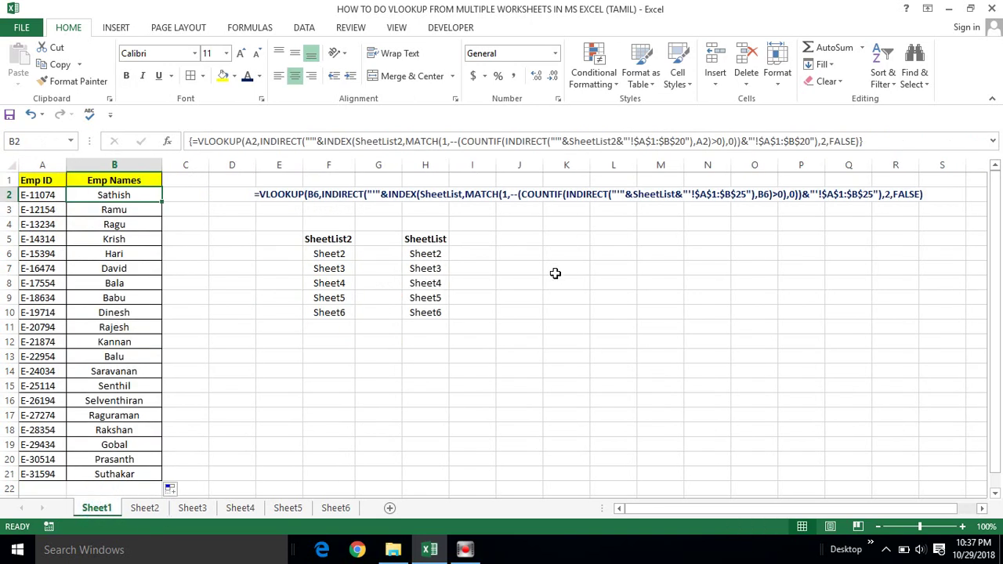
pyautogui.click(827, 144)
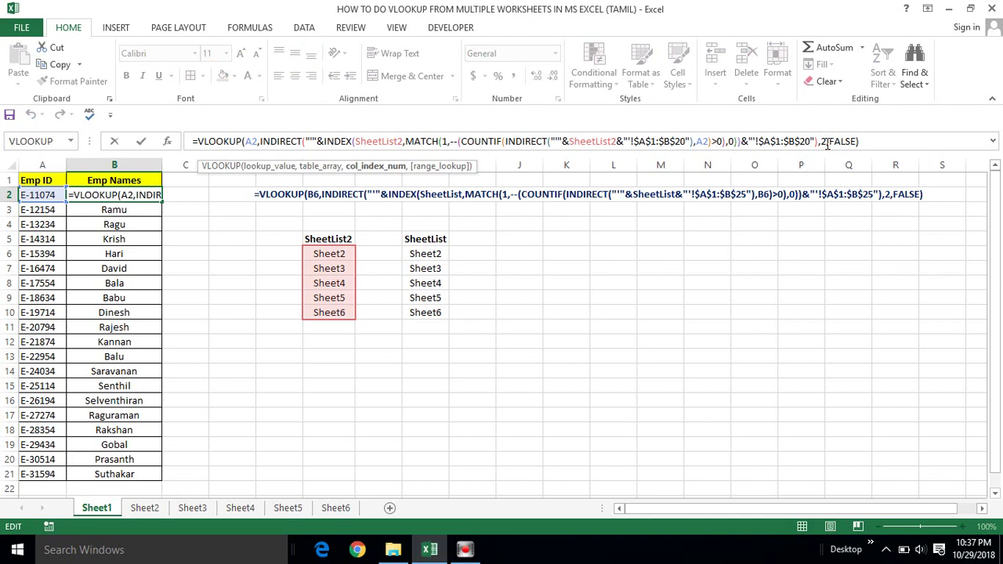
pyautogui.hotkey('ctrl', 'shift', 'Return')
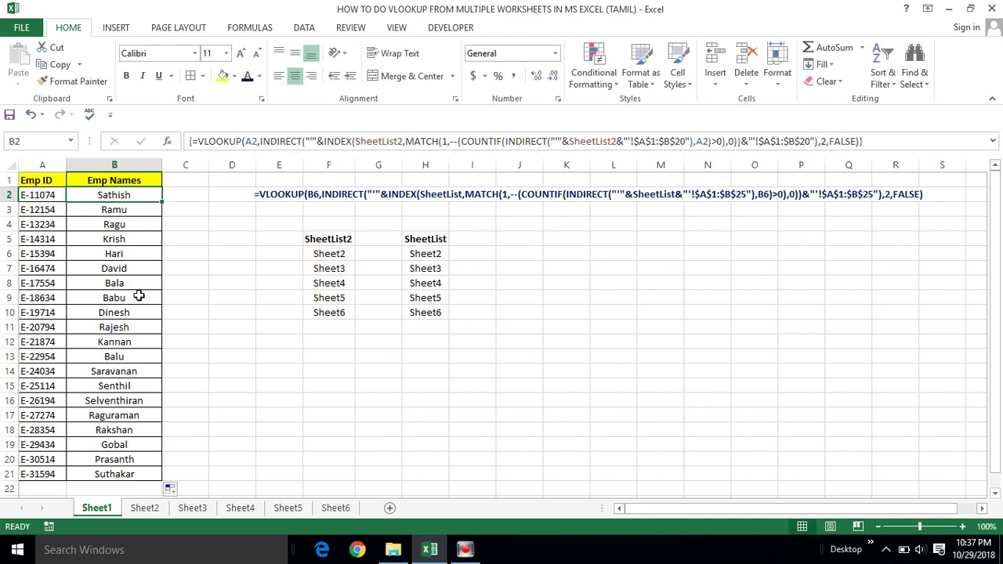
pyautogui.click(139, 297)
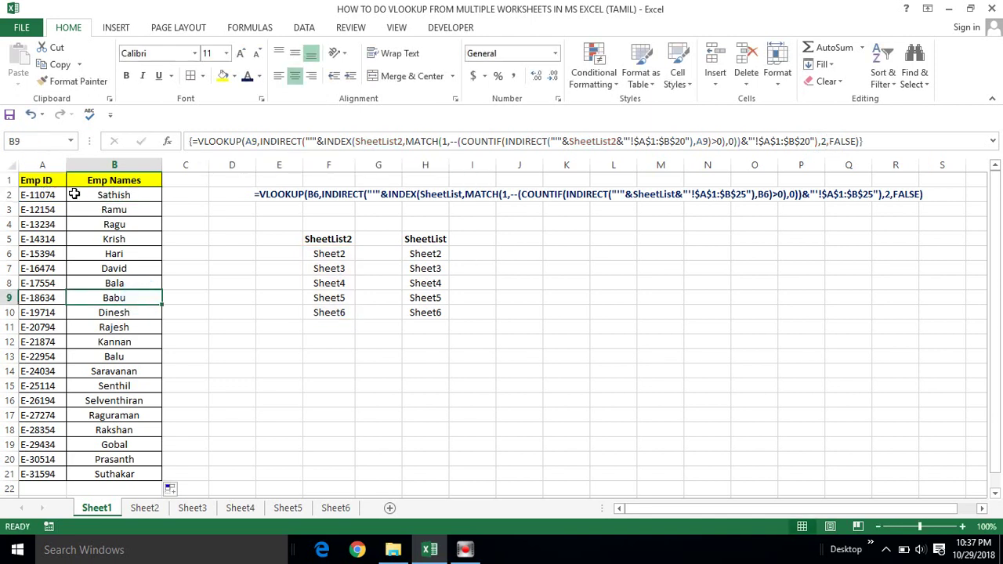
pyautogui.moveTo(53, 180)
pyautogui.mouseDown()
pyautogui.moveTo(129, 298)
pyautogui.moveTo(133, 461)
pyautogui.mouseUp()
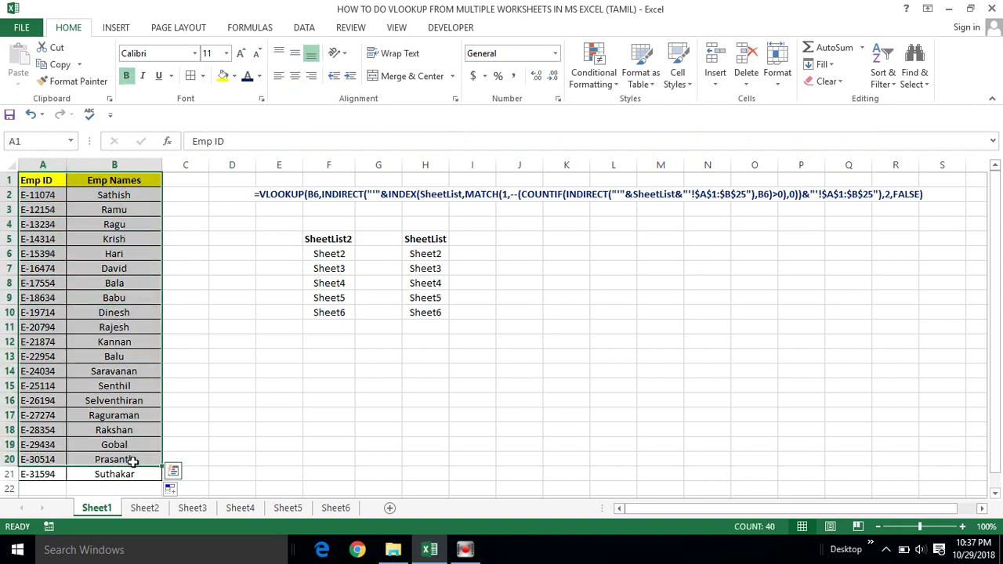
pyautogui.click(226, 462)
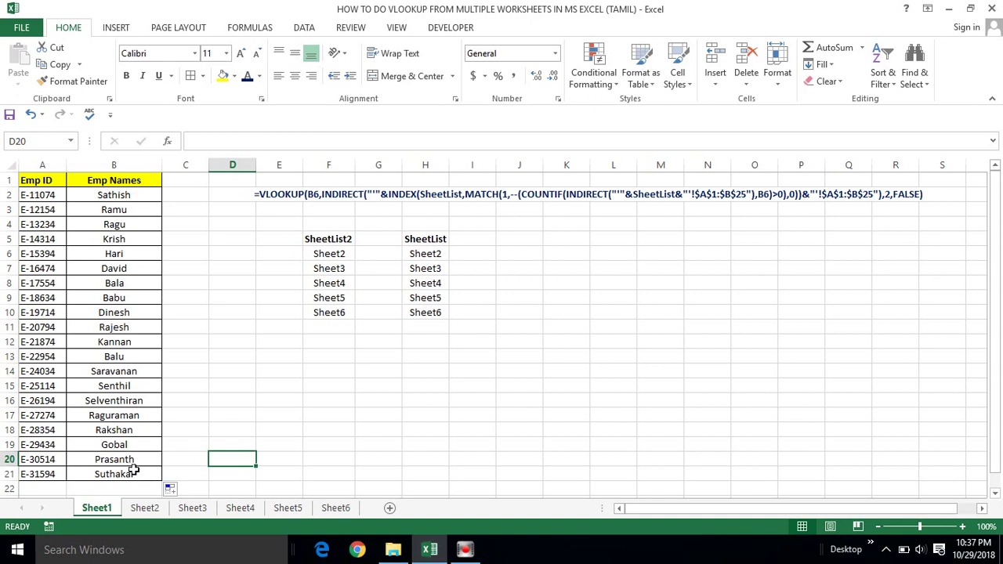
pyautogui.click(85, 198)
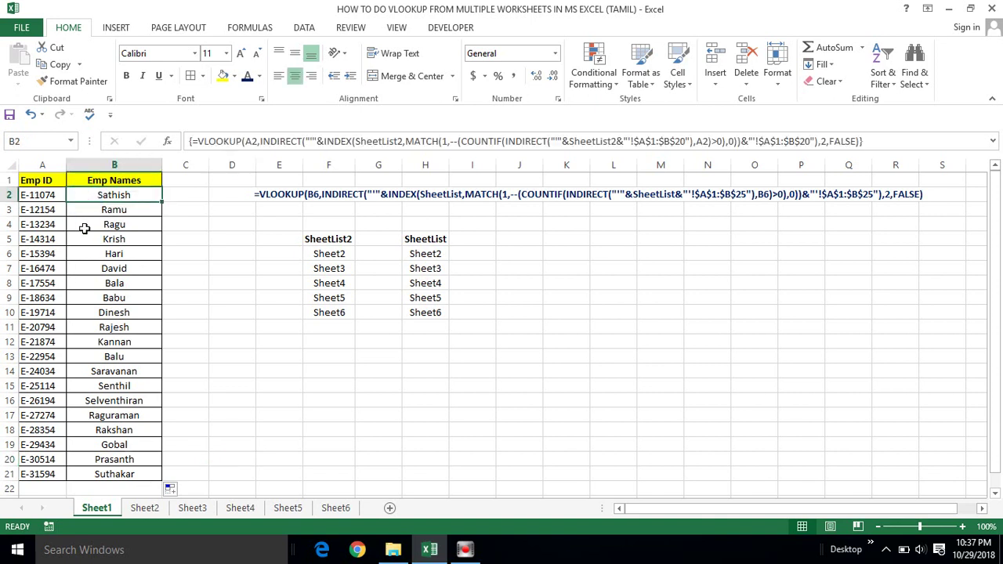
pyautogui.click(84, 227)
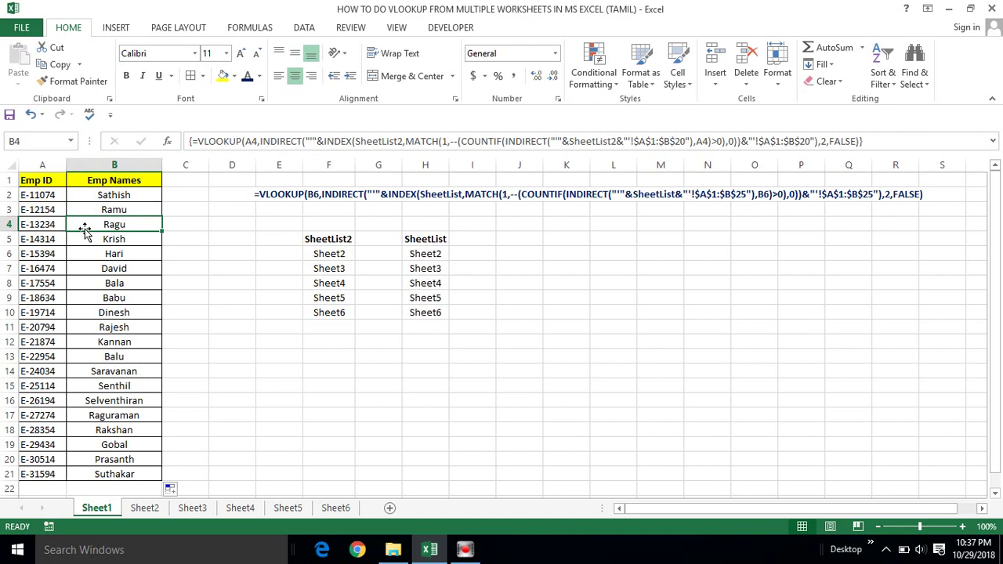
pyautogui.click(124, 192)
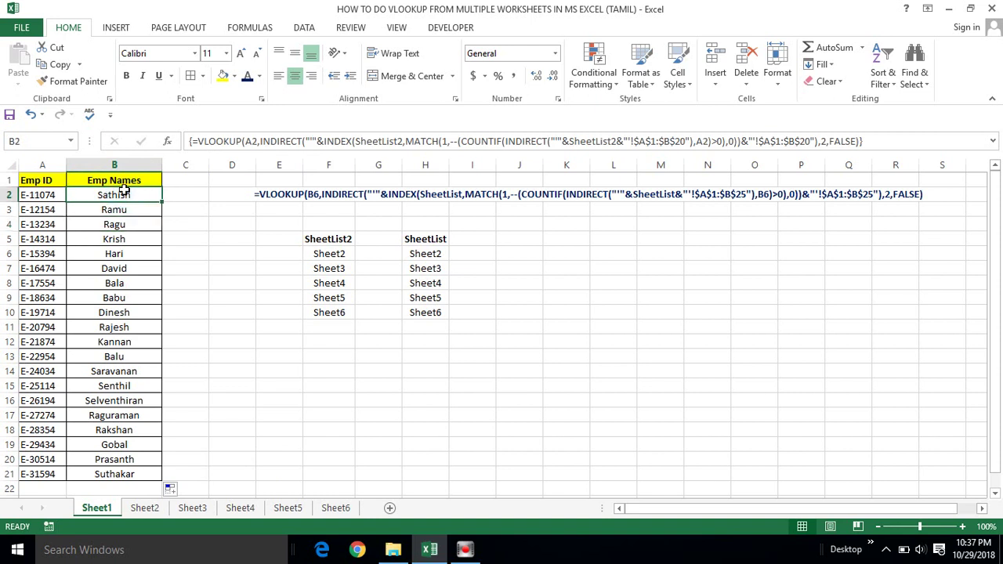
pyautogui.click(145, 508)
pyautogui.click(192, 508)
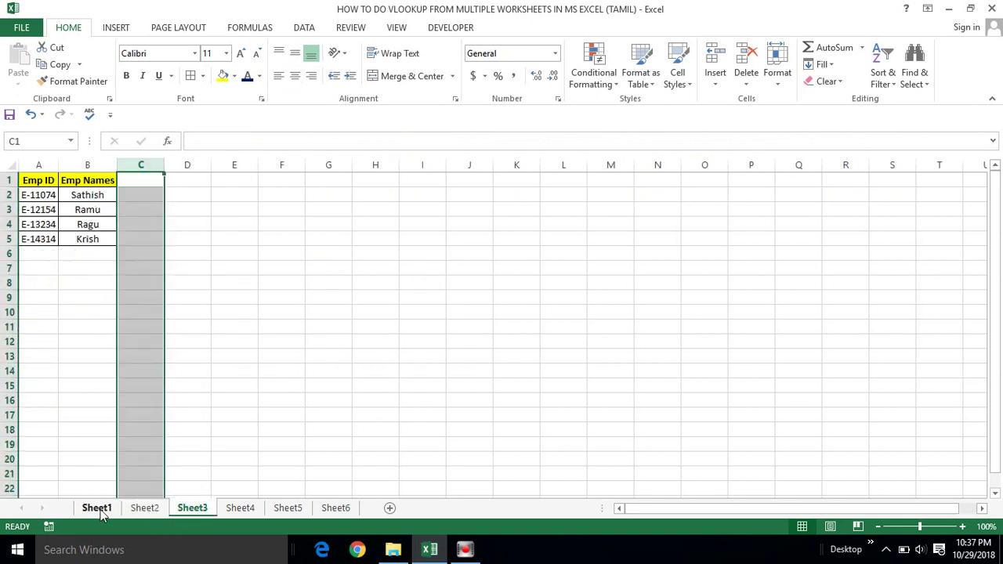
pyautogui.click(97, 508)
pyautogui.moveTo(39, 179)
pyautogui.mouseDown()
pyautogui.moveTo(137, 416)
pyautogui.moveTo(147, 483)
pyautogui.mouseUp()
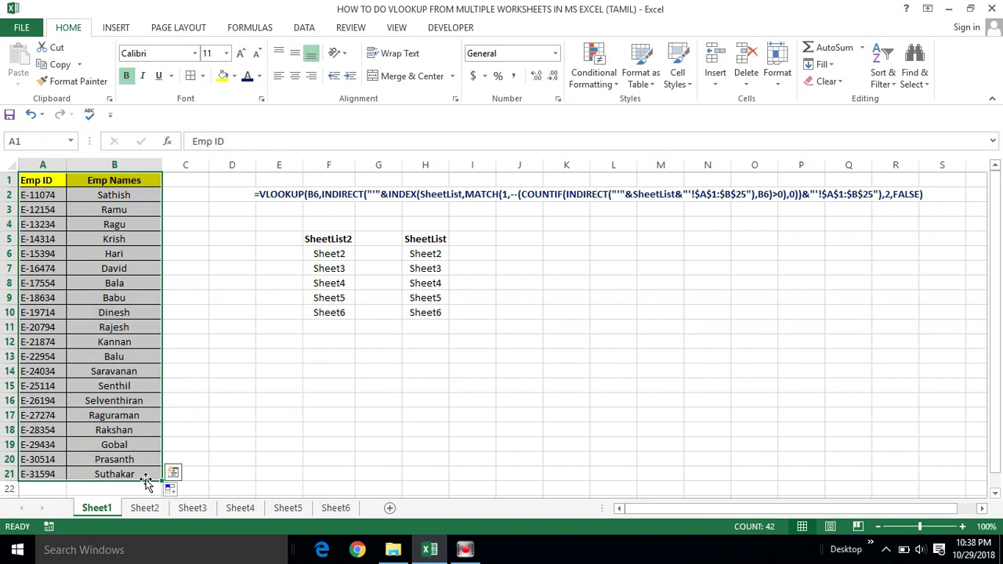
pyautogui.click(94, 345)
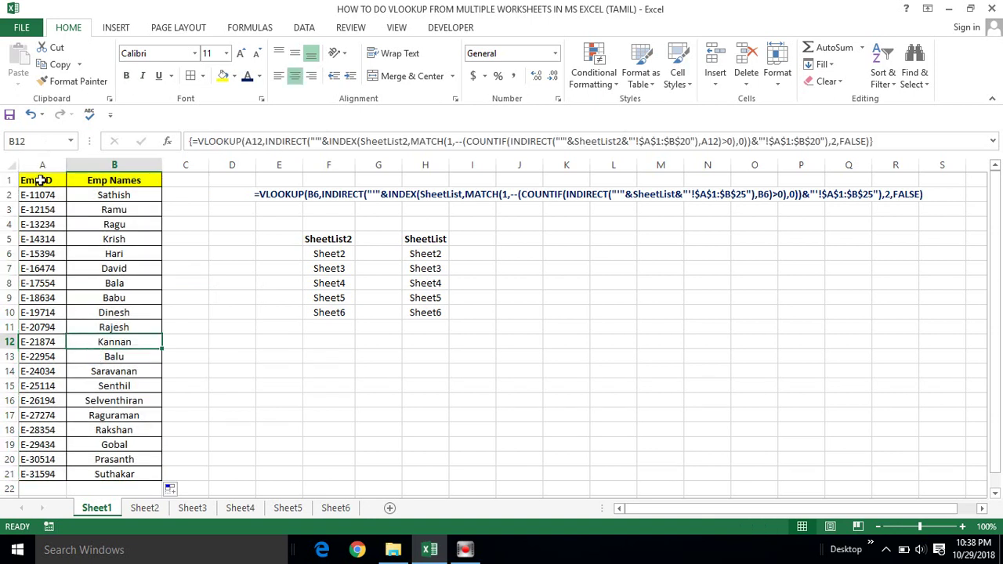
pyautogui.moveTo(41, 181); pyautogui.dragTo(101, 460)
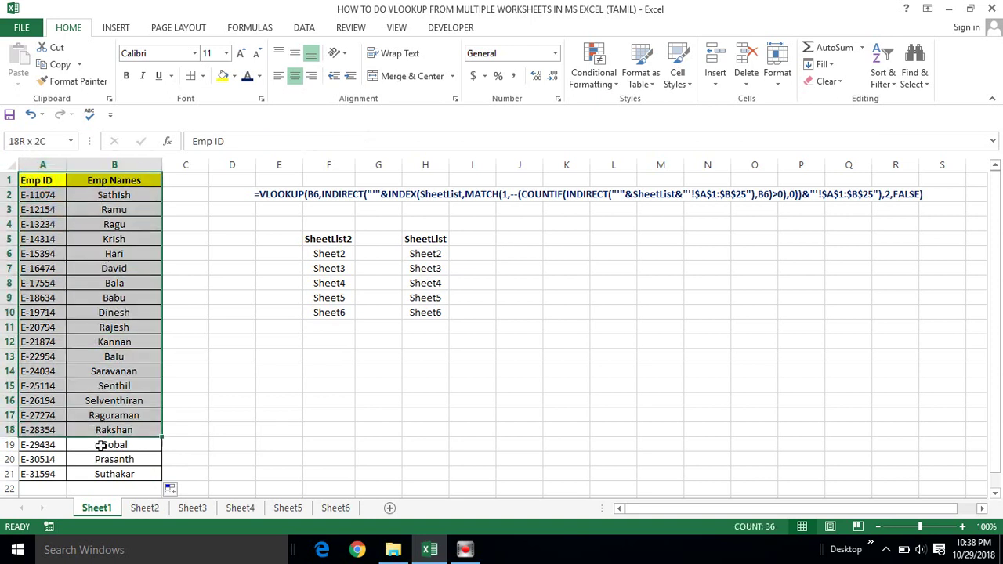